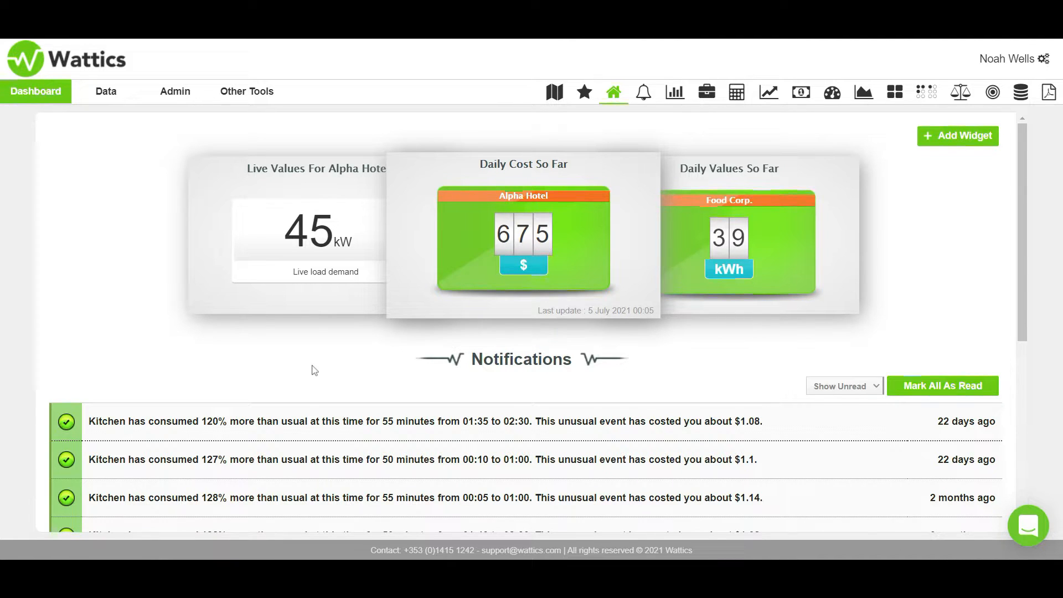
- Open the supplier bill templates in the administration area and start adding a new supplier bill template
click(178, 98)
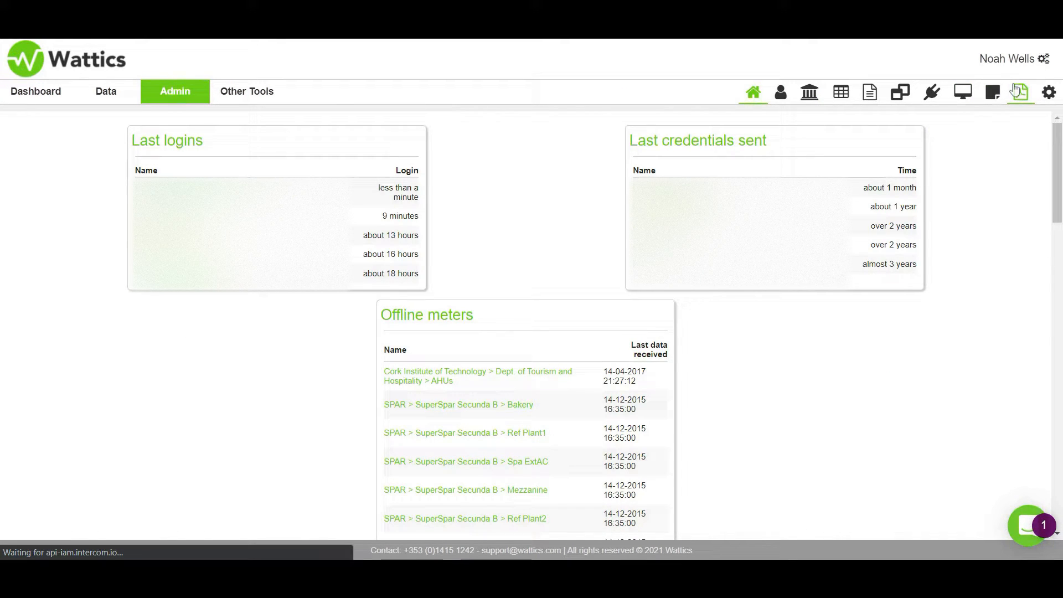
click(1016, 90)
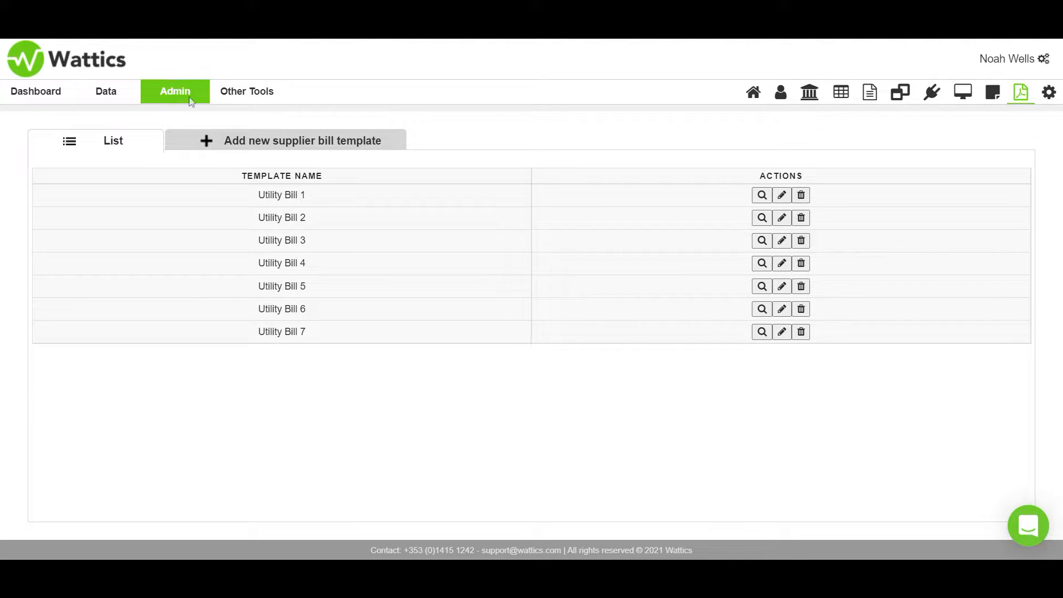
click(273, 145)
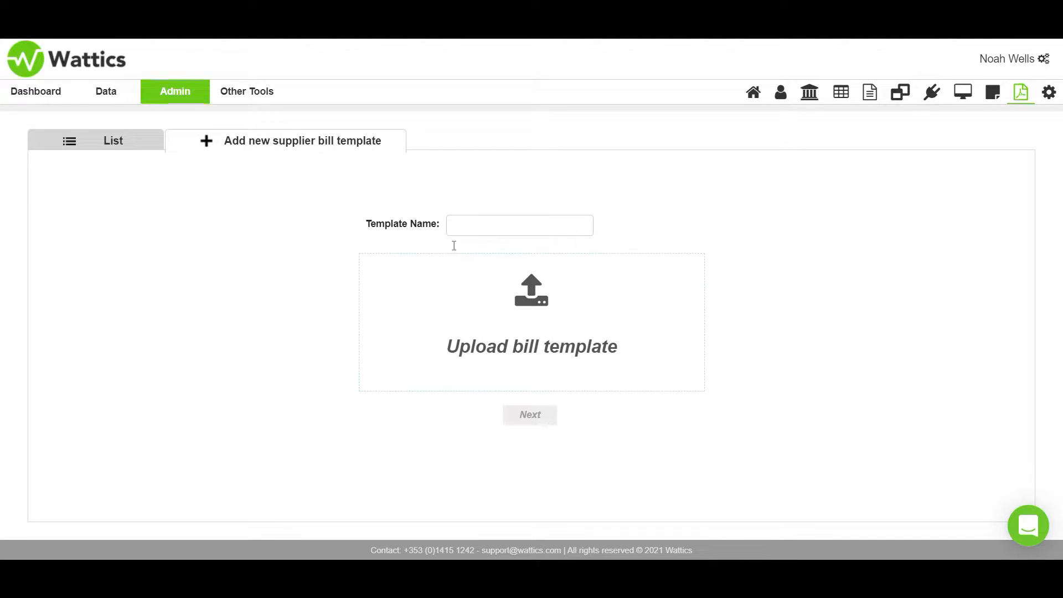
- Upload Utility bill-Feb2021.pdf as the bill template, name the template Energia Bill and continue to its setup
click(540, 321)
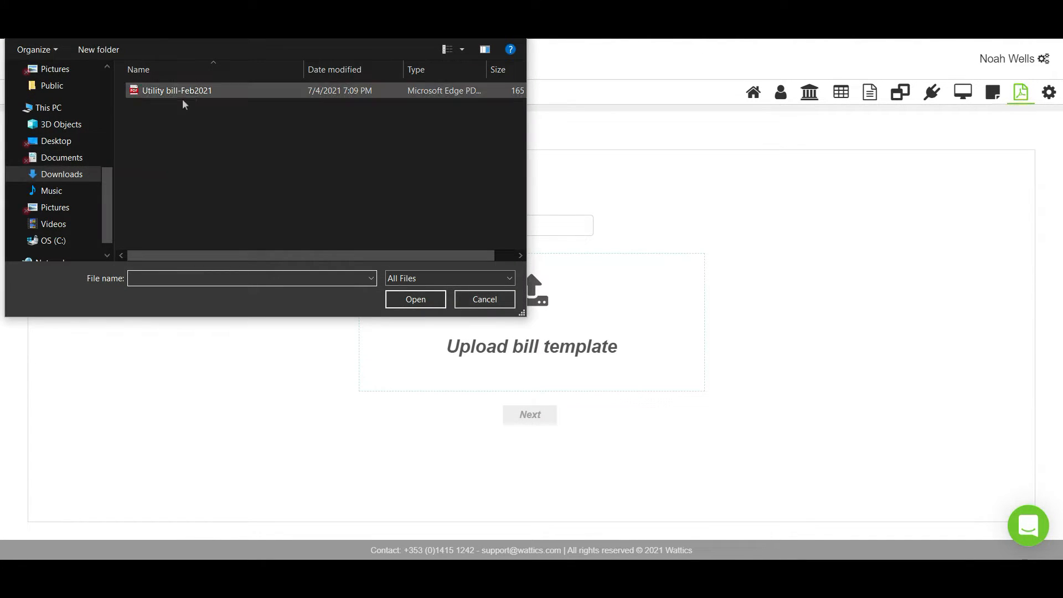
click(190, 90)
double_click(191, 90)
click(475, 224)
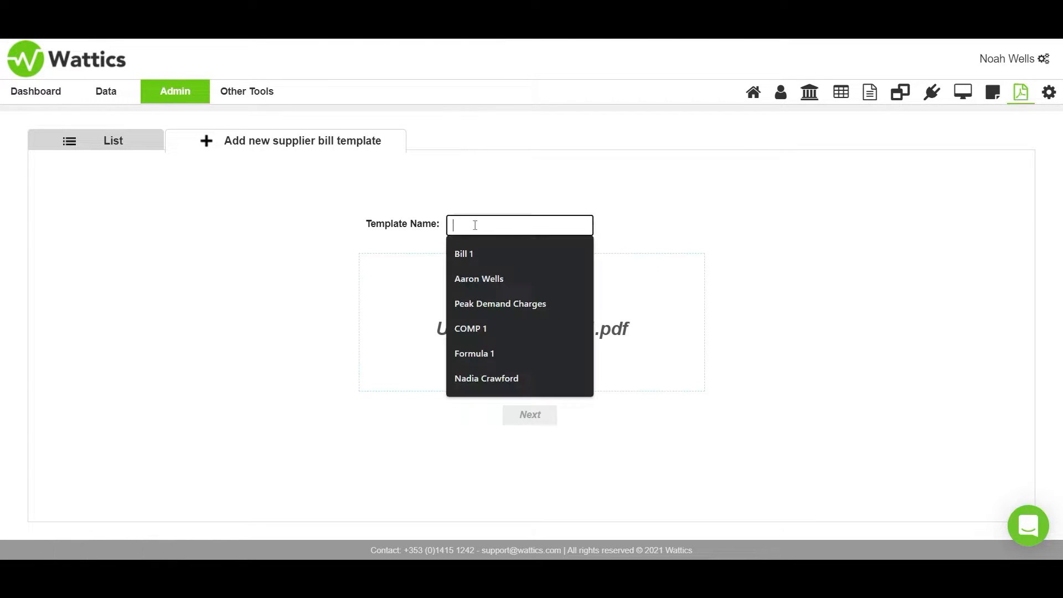
text(Energia)
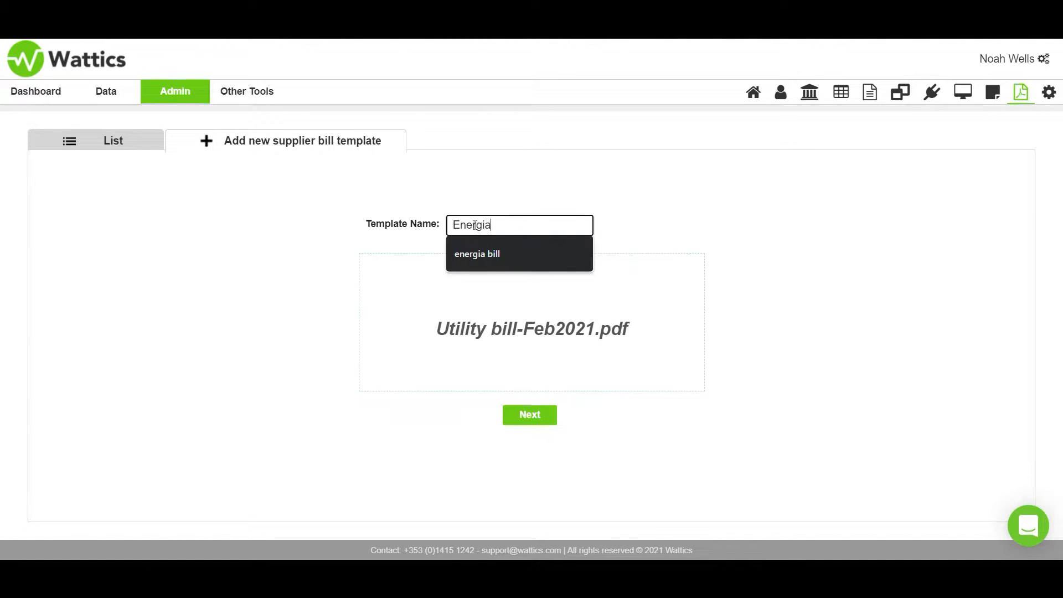
text( Bill)
key(Return)
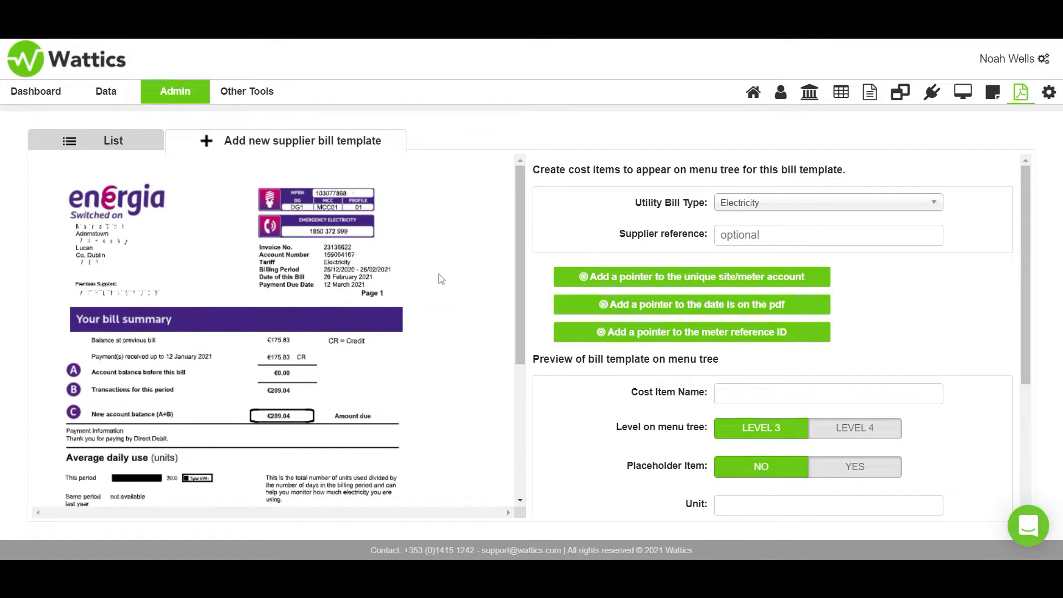
- Enter Energia Bill as the supplier reference of the electricity bill template
scroll(441, 278, down, 3)
scroll(441, 279, up, 3)
click(775, 239)
text(Ene)
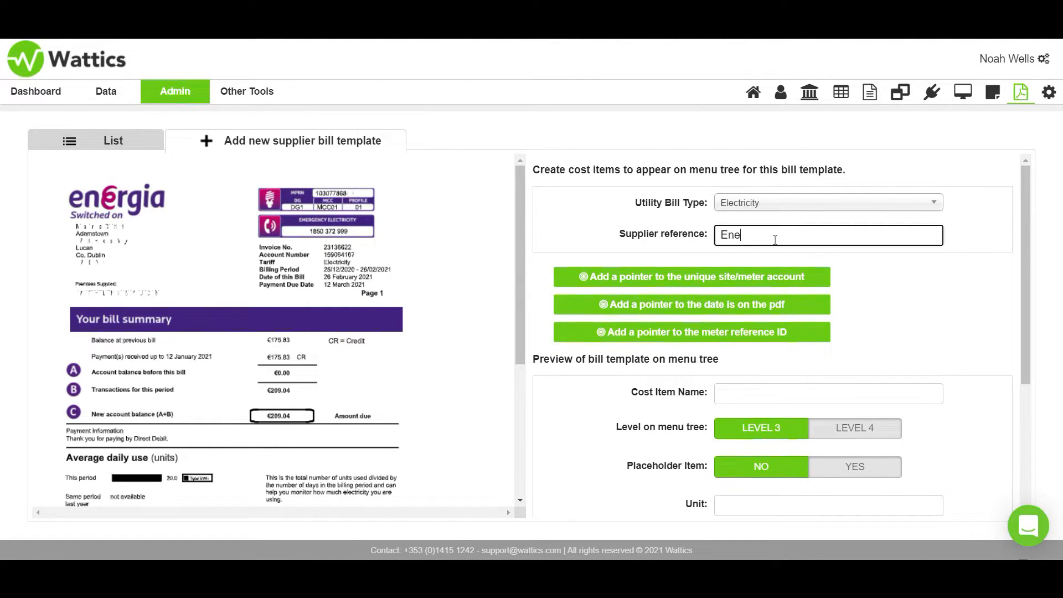
text(rgia Bil)
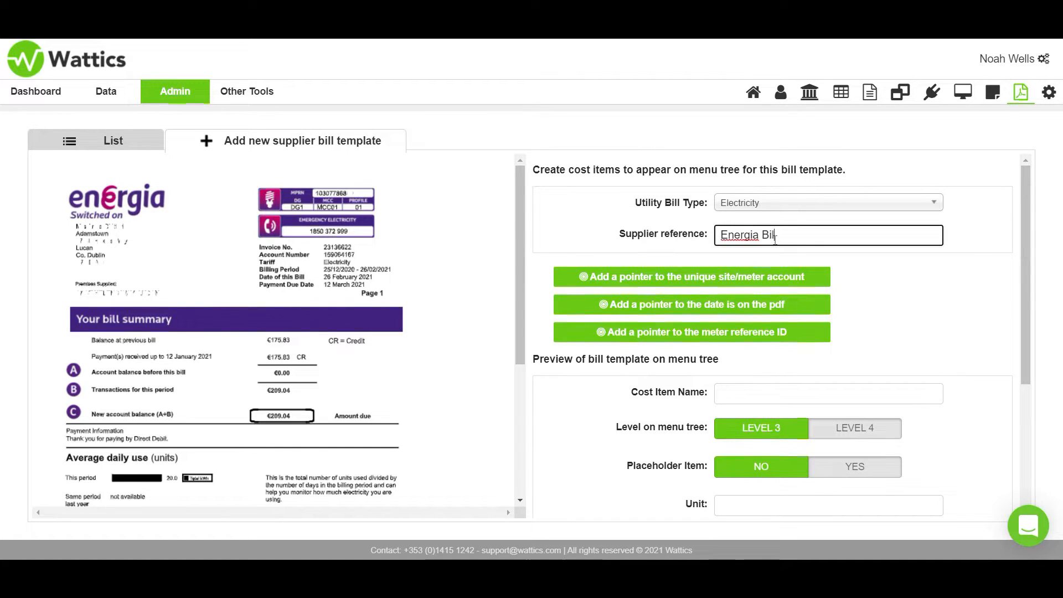
text(l)
- Place the site/meter account pointer on the customer address, the date pointer on the bill date, and the meter reference ID pointer on the account number
click(702, 281)
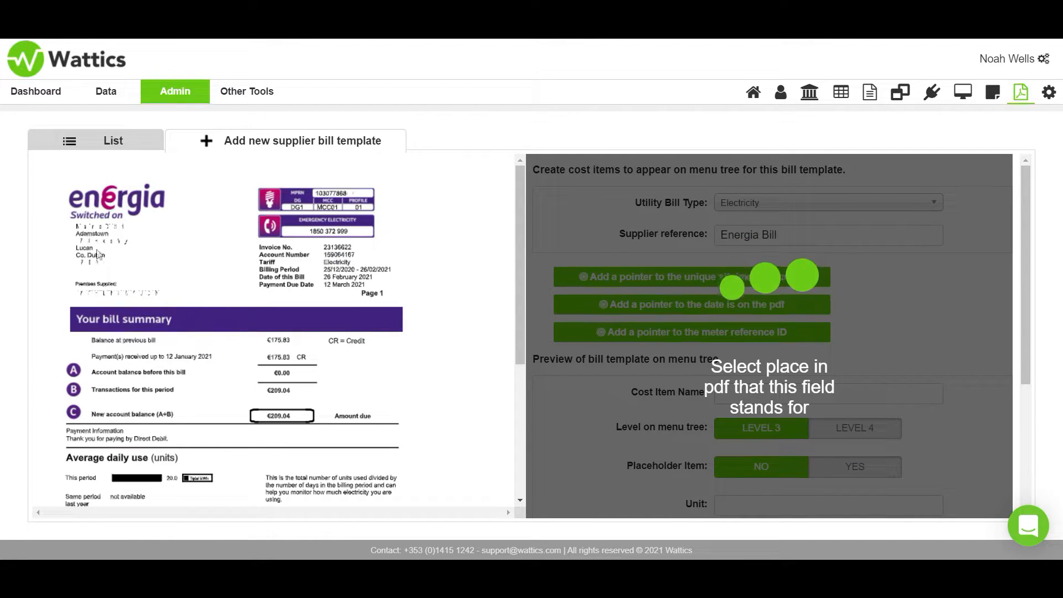
click(326, 259)
click(663, 305)
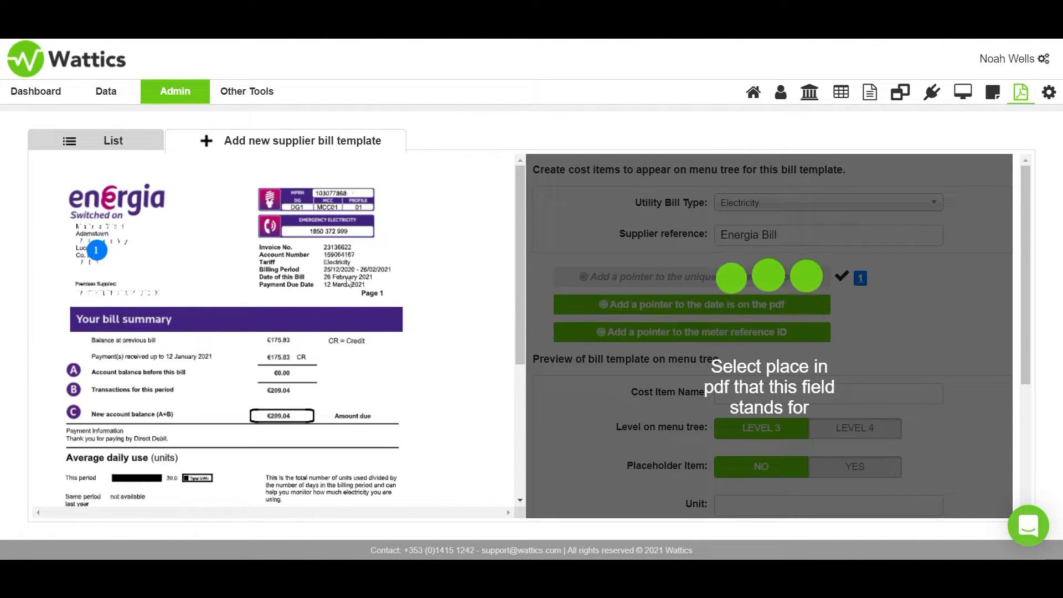
click(348, 280)
click(686, 332)
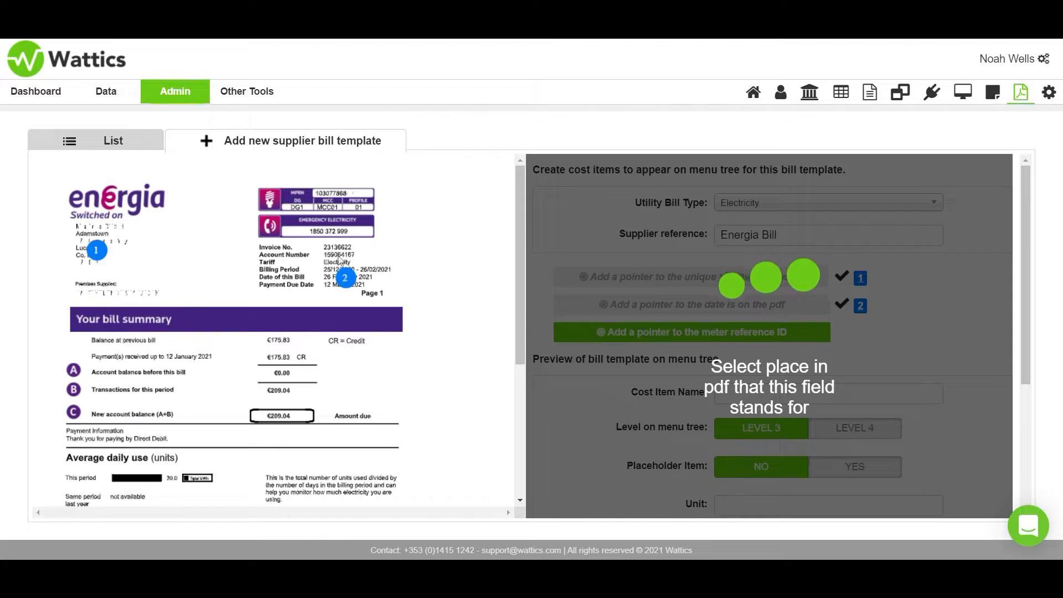
click(337, 254)
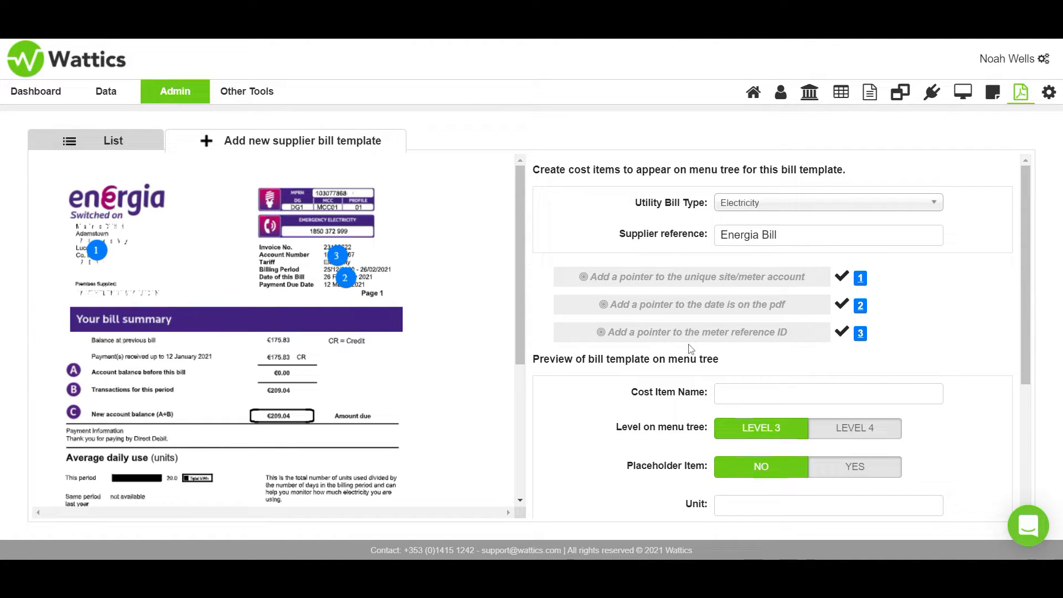
- Name the new cost item Peak Demand Charges
scroll(692, 338, down, 1)
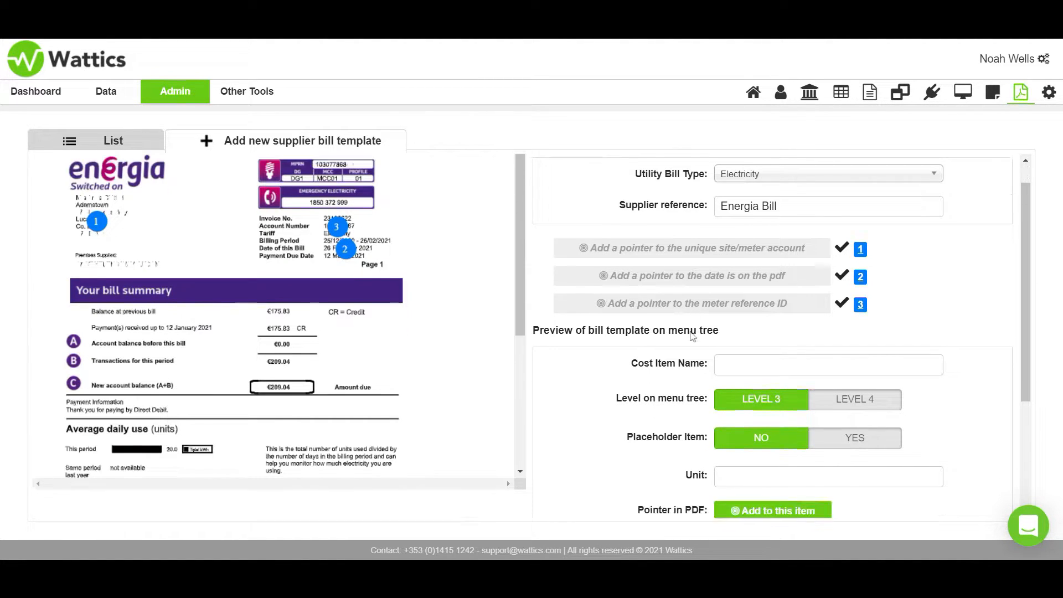
scroll(692, 337, down, 1)
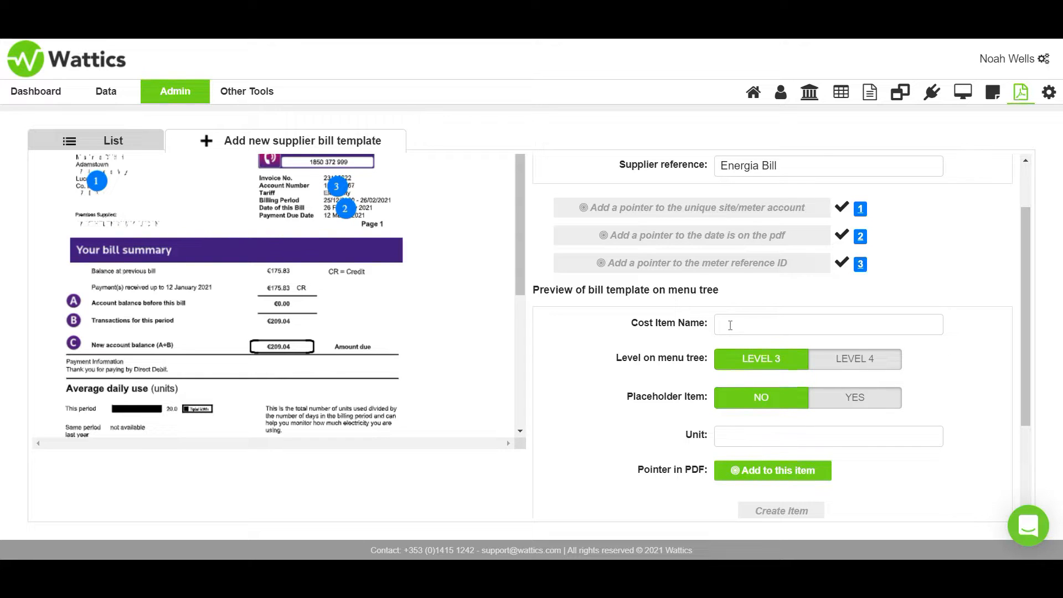
click(730, 325)
text(Pea)
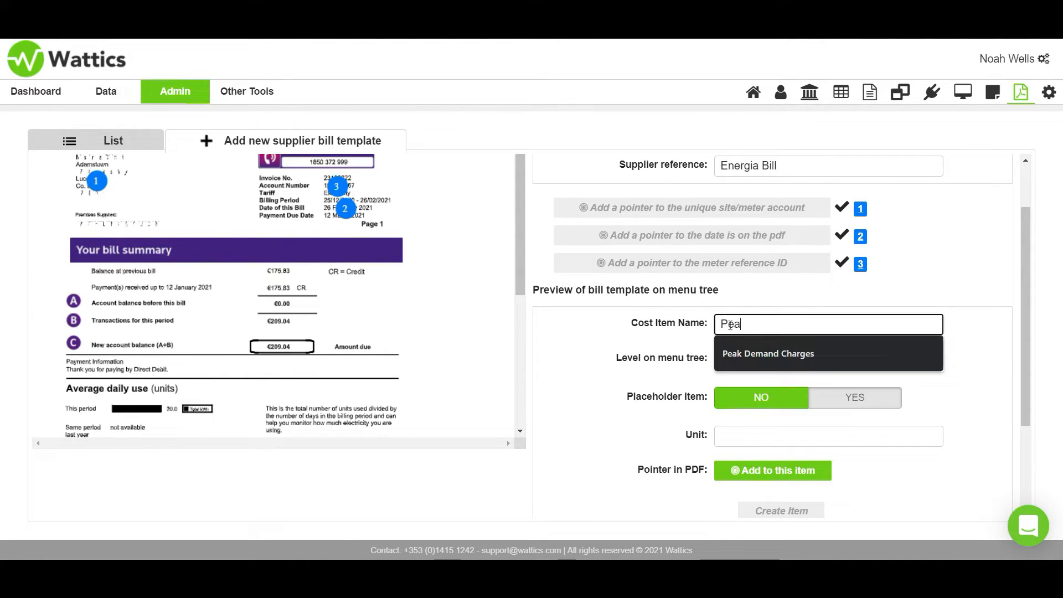
text(k)
key(Down)
key(Return)
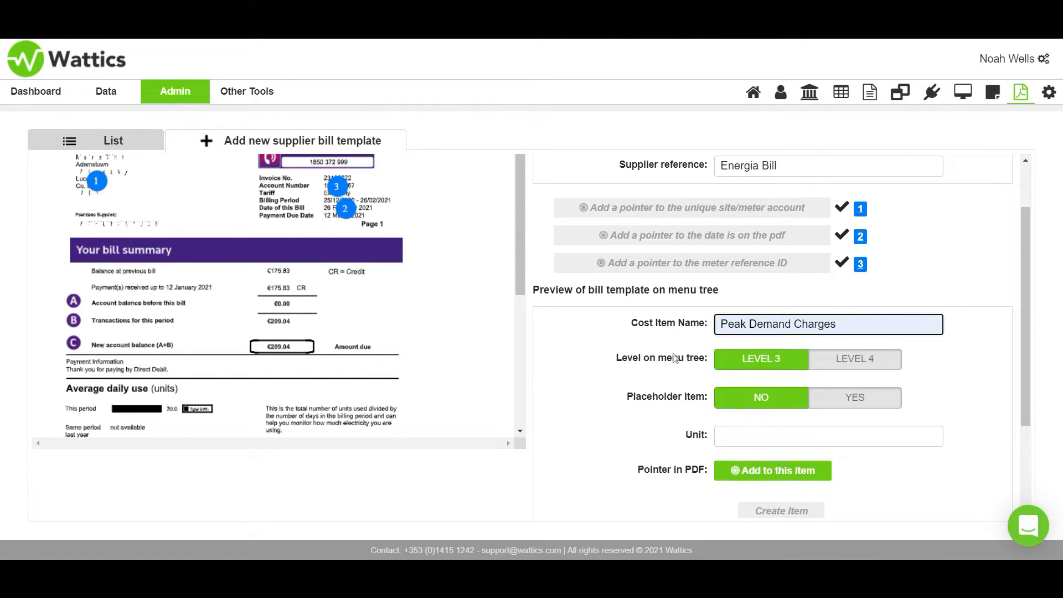
- Set the cost item's unit to kW and place its PDF pointer on this period's average daily use value
scroll(736, 235, down, 1)
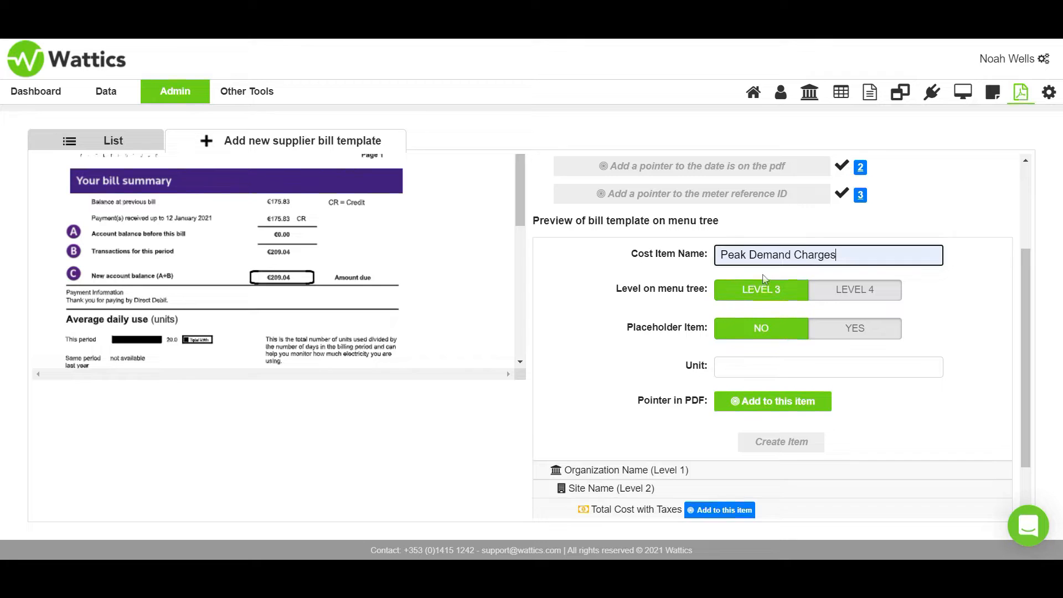
click(735, 369)
text(kW)
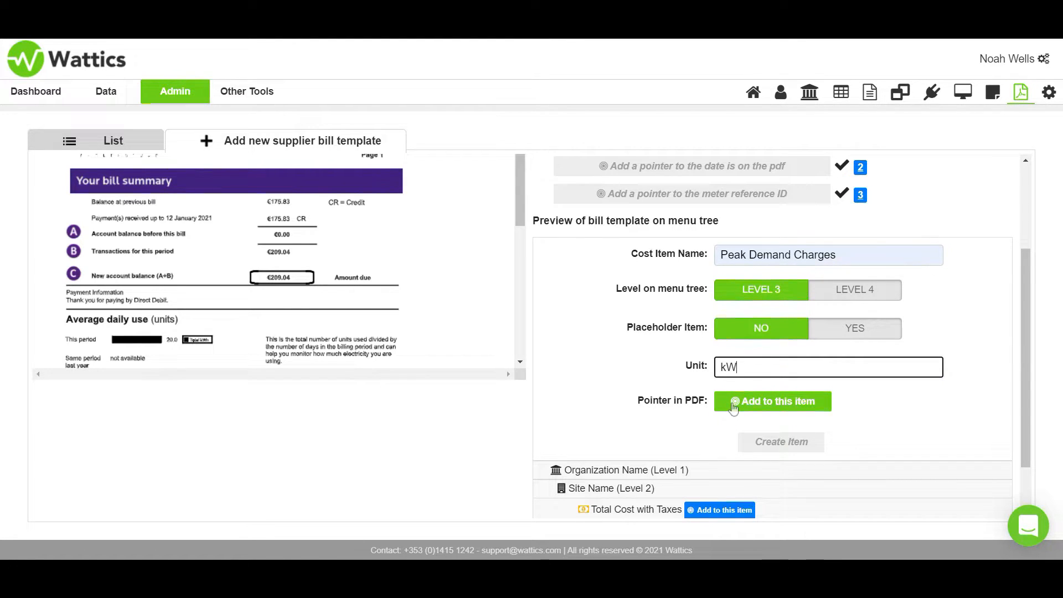
click(732, 406)
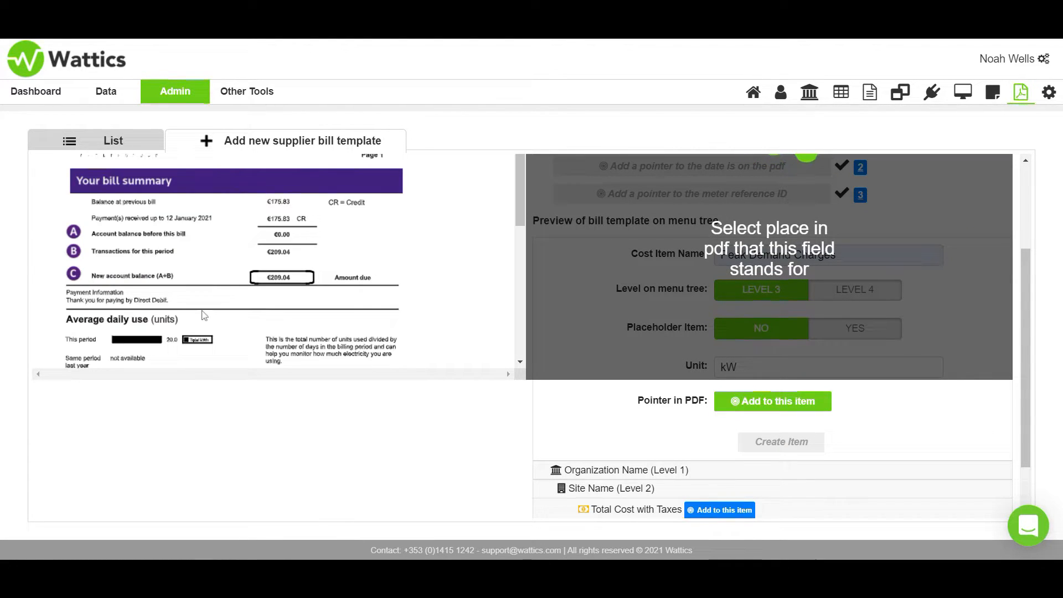
click(175, 338)
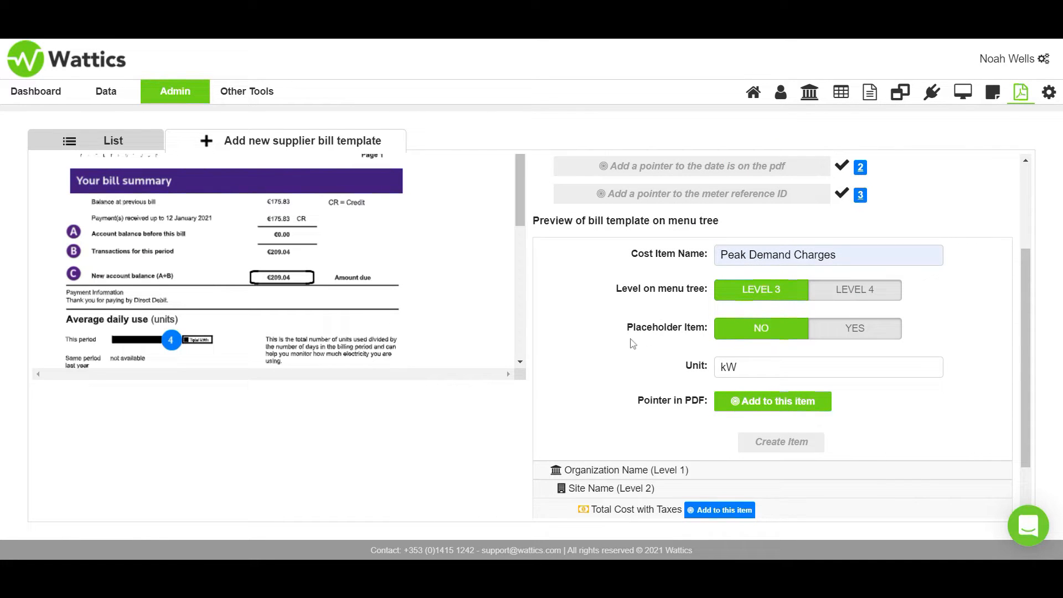
- Point Total Cost with Taxes to the new account balance and Total Cost to the transactions for this period, and save the template
scroll(615, 348, down, 2)
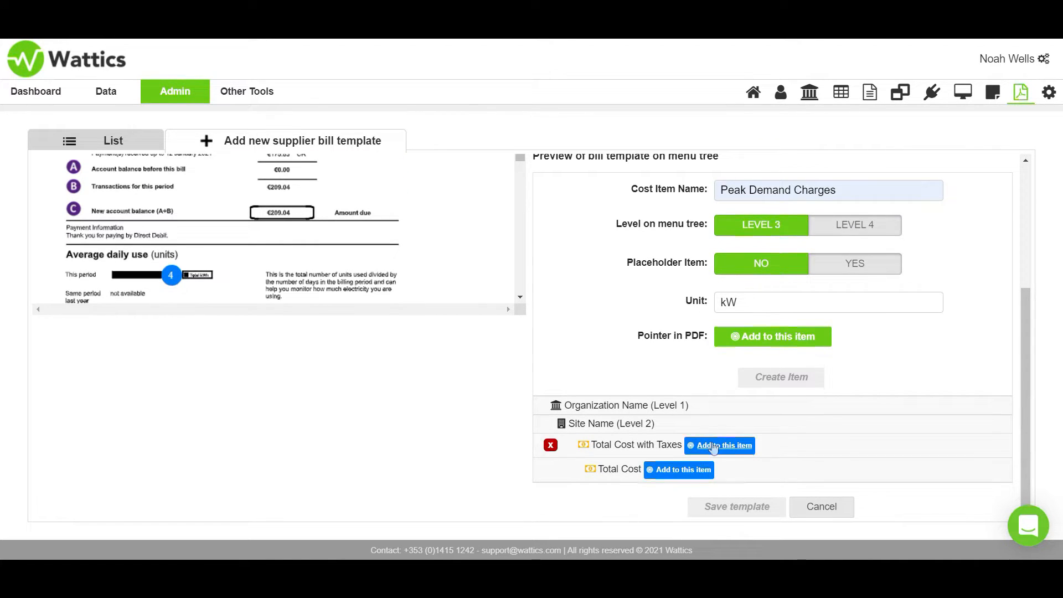
click(720, 445)
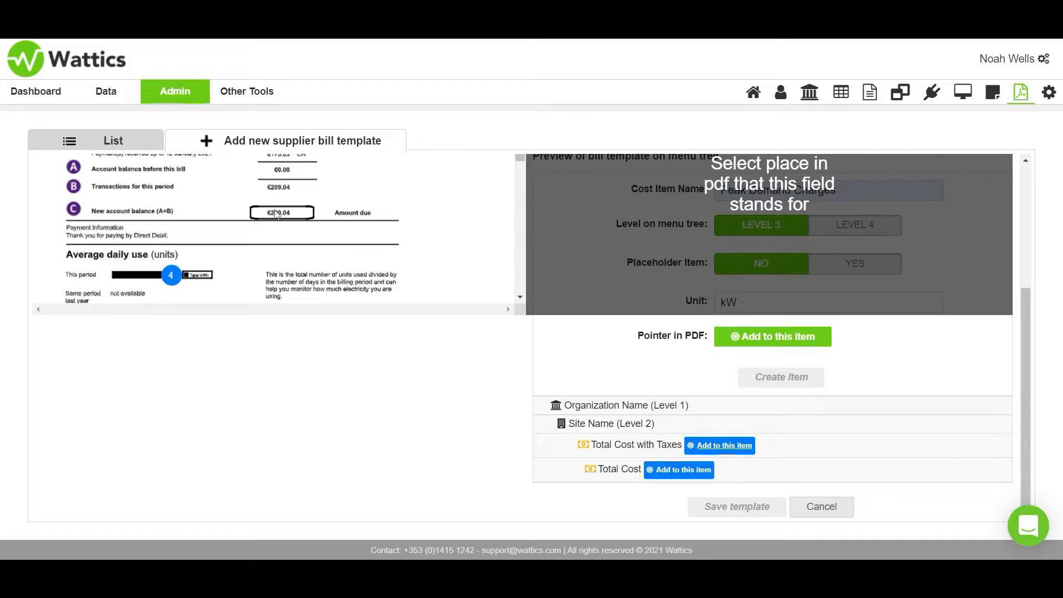
click(275, 211)
click(678, 470)
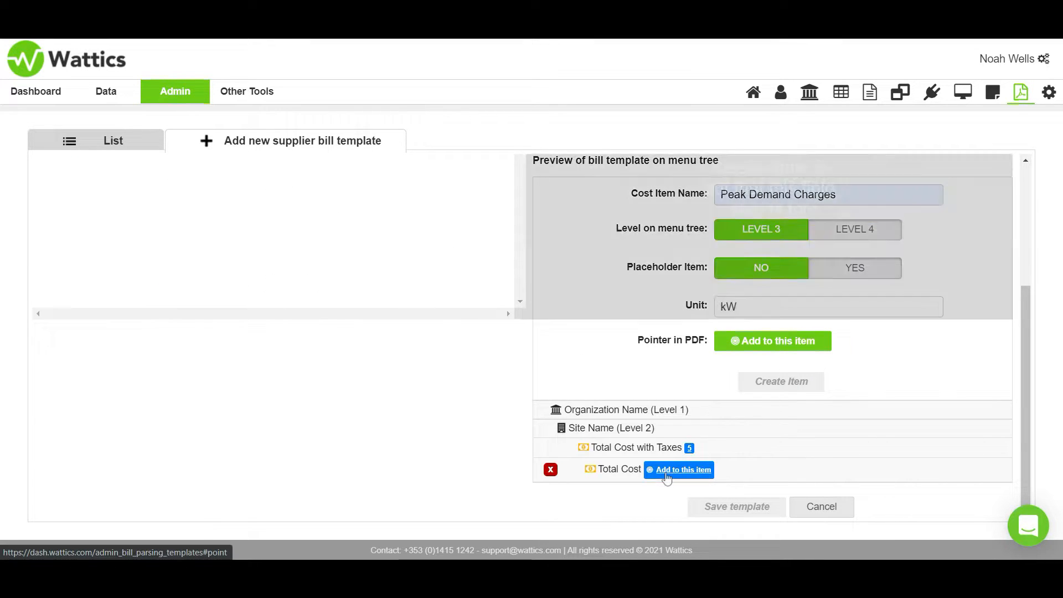
click(270, 191)
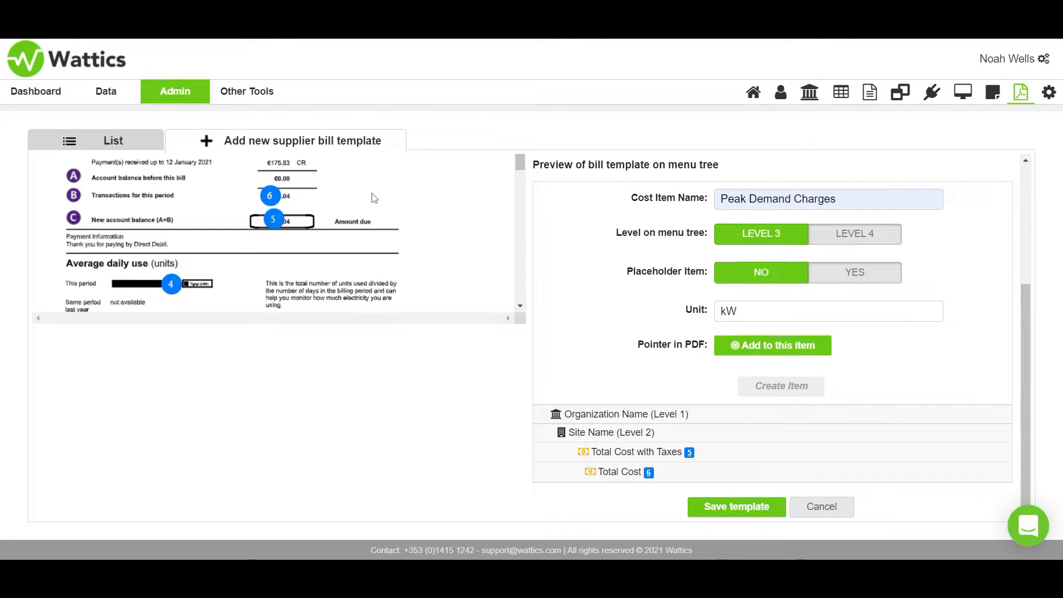
mouse_move(565, 453)
click(736, 506)
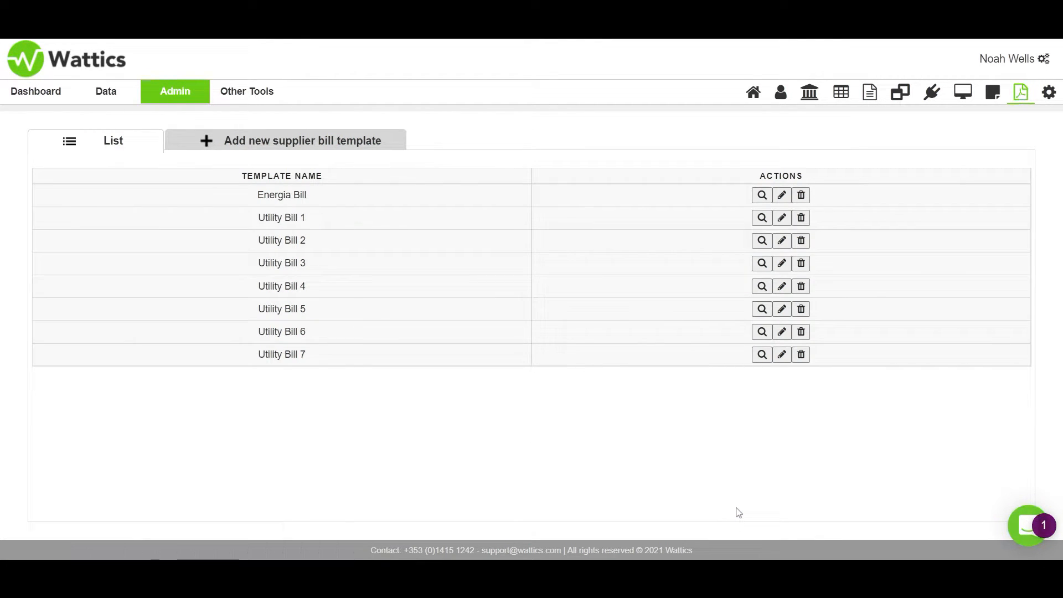
- Open the dashboard's uploaded utility bills page and assign the fourth listed bill to the site Boutique Resorts - Gamma Hotel
click(761, 194)
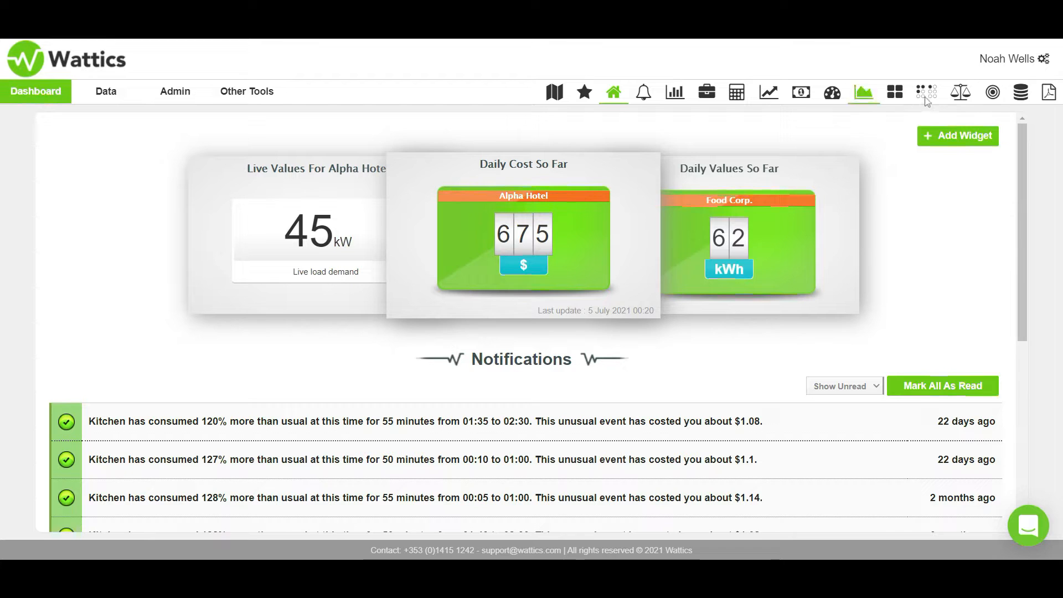
click(1052, 95)
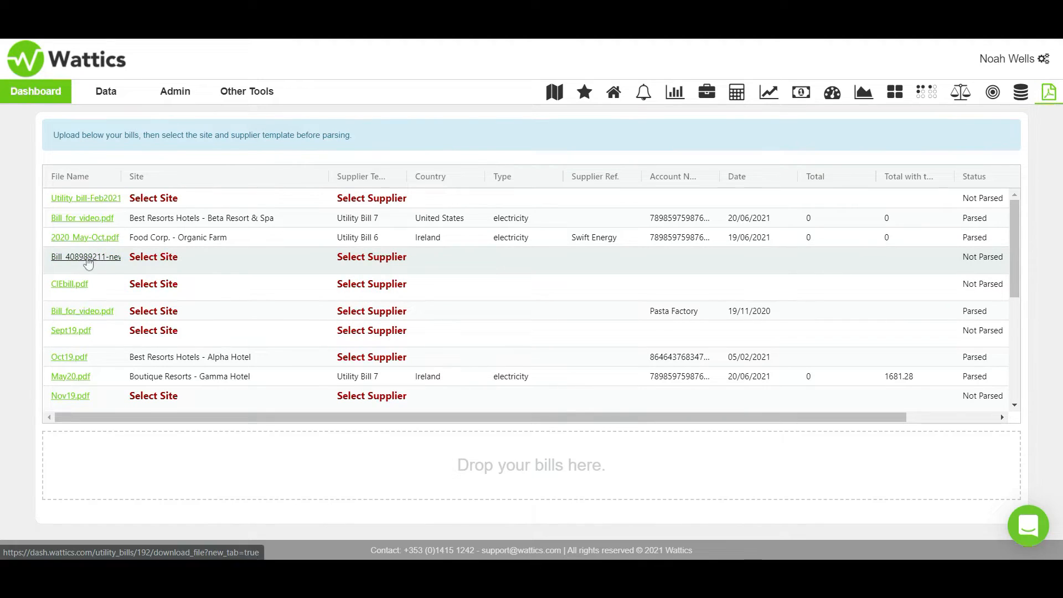
click(157, 263)
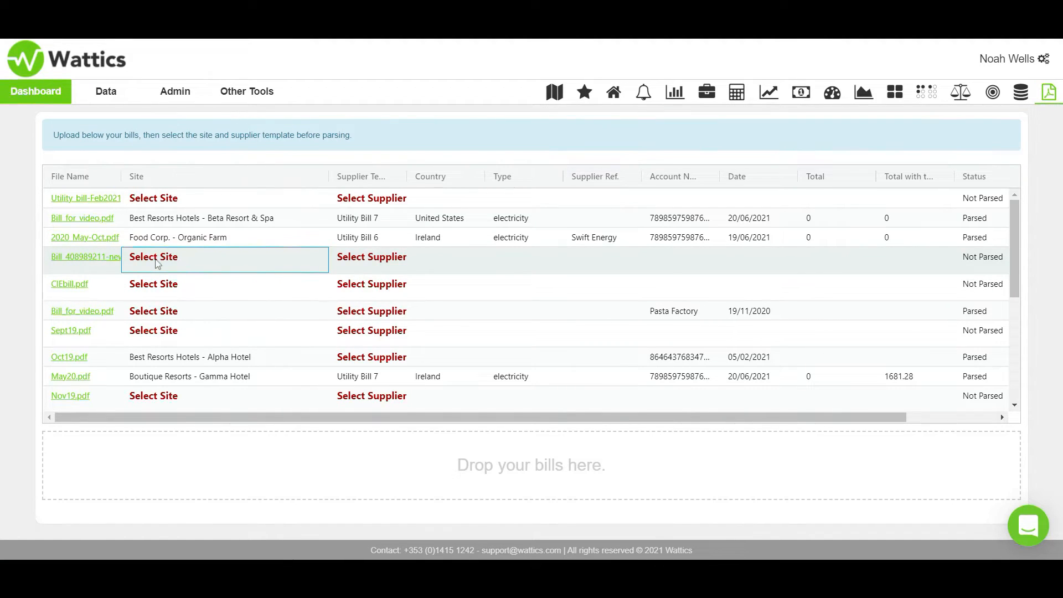
click(158, 264)
click(190, 333)
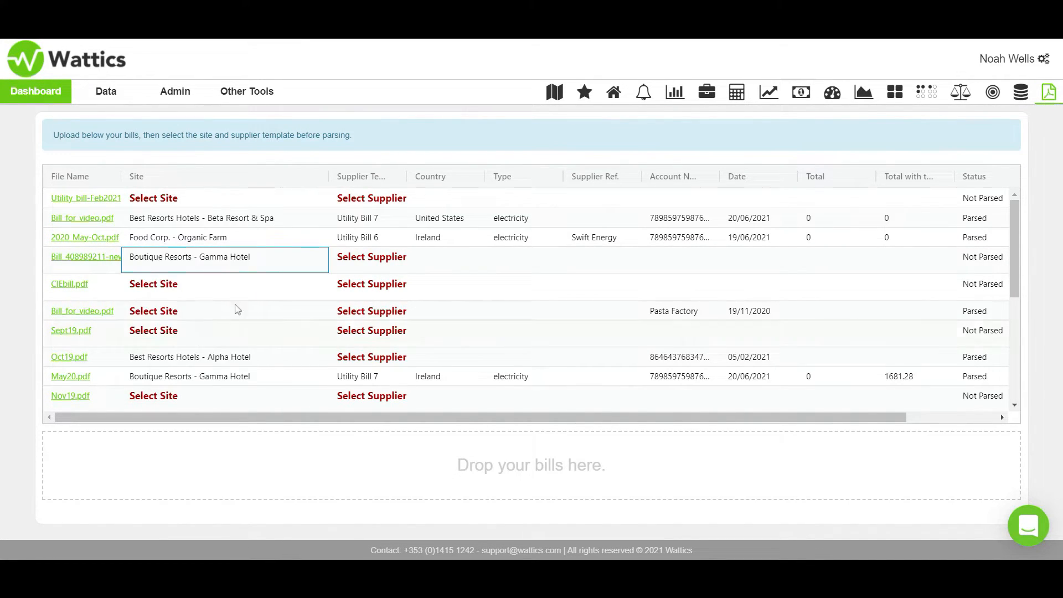
- Choose Energia Bill as the supplier template for the Gamma Hotel bill that is not yet parsed
click(358, 265)
click(360, 266)
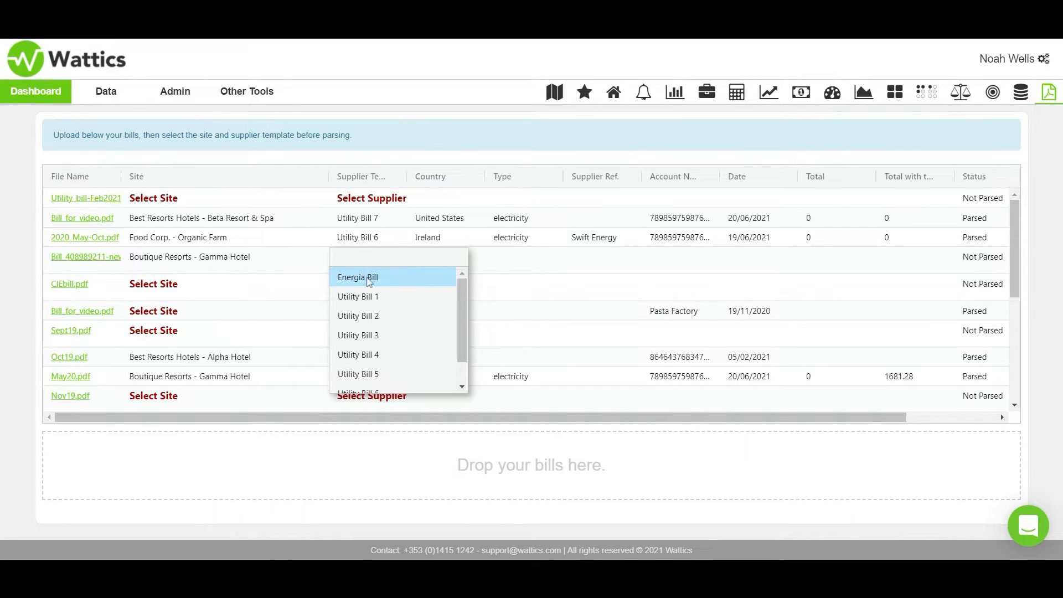
click(370, 278)
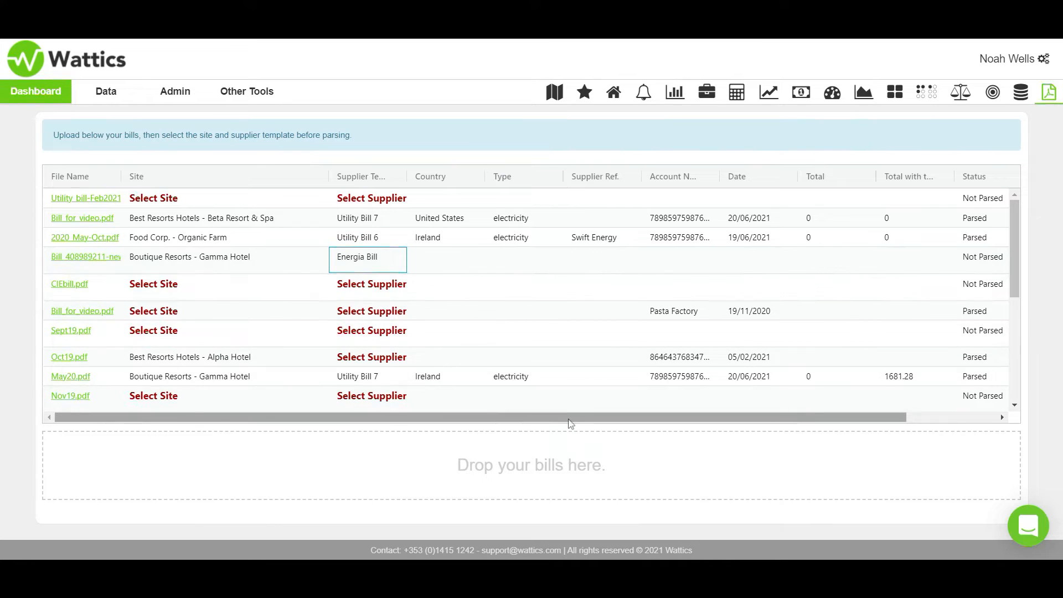
- Start parsing the Gamma Hotel bill and set the missing Total Cost with Taxes datapoint to unit $ and type Other
drag(579, 417, 679, 389)
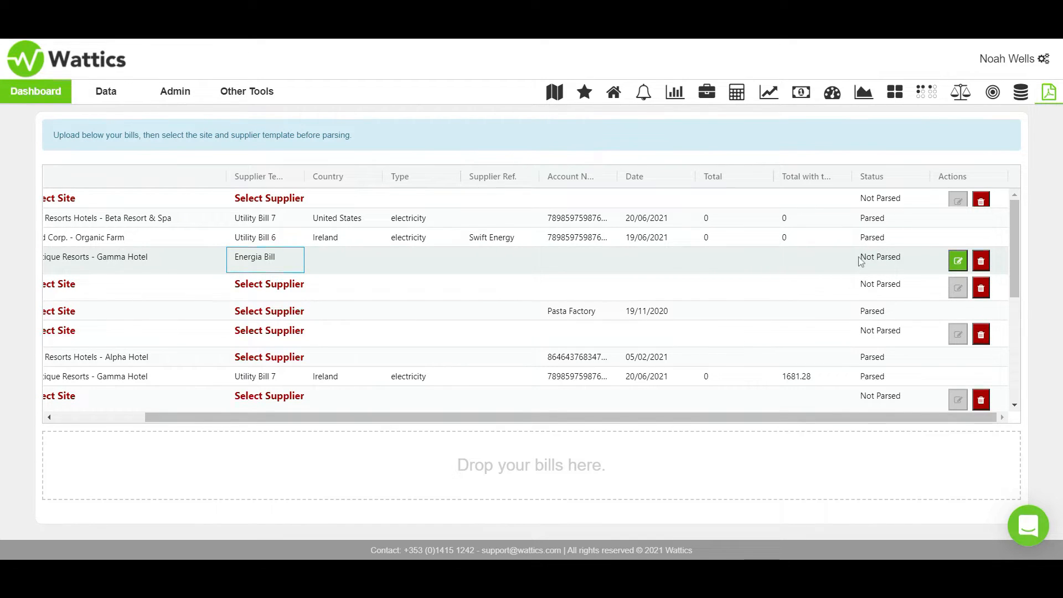
click(958, 262)
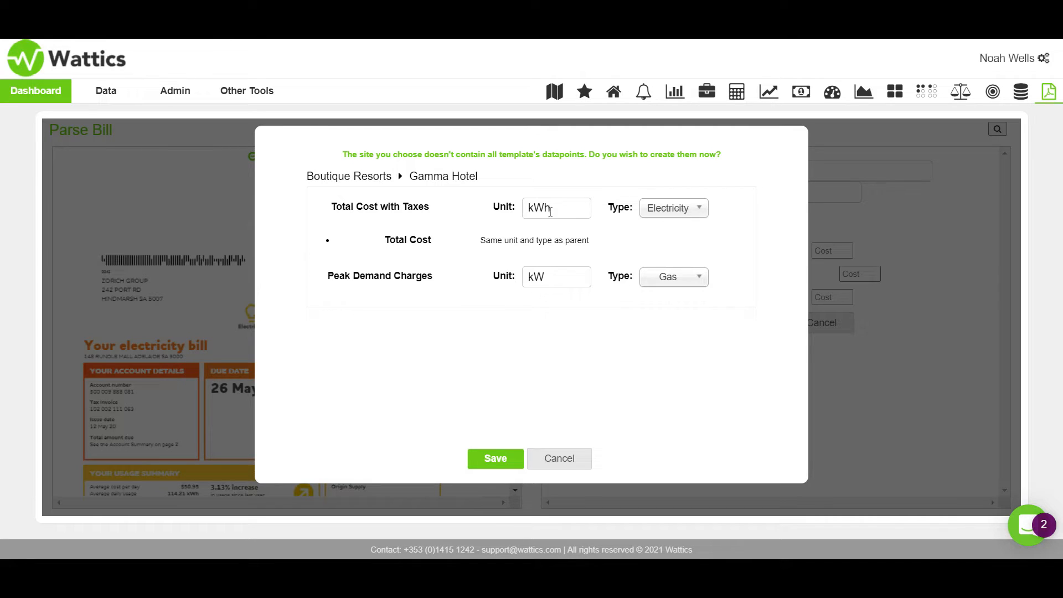
double_click(564, 206)
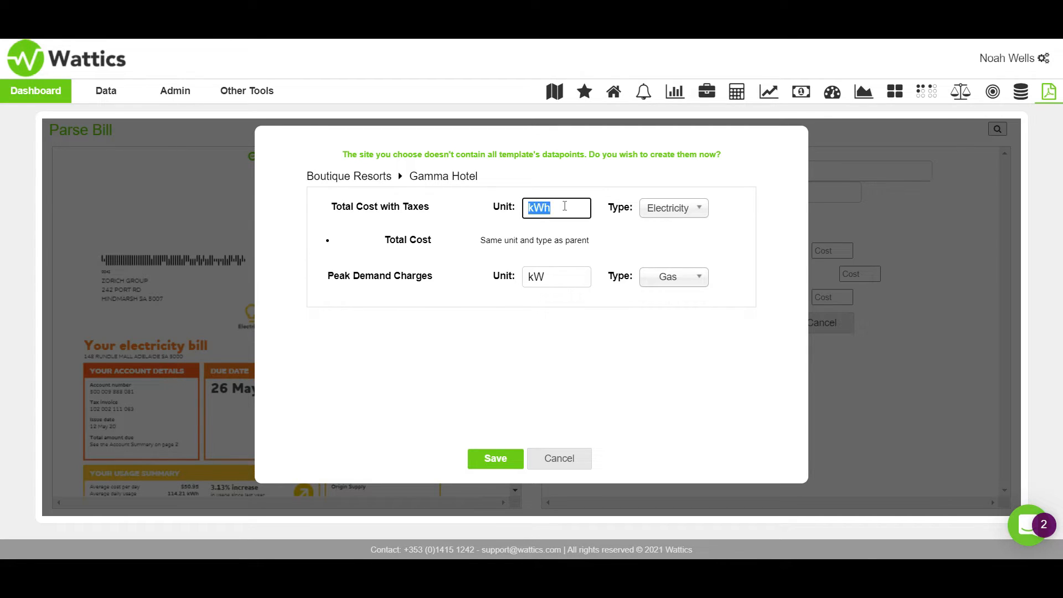
key(BackSpace)
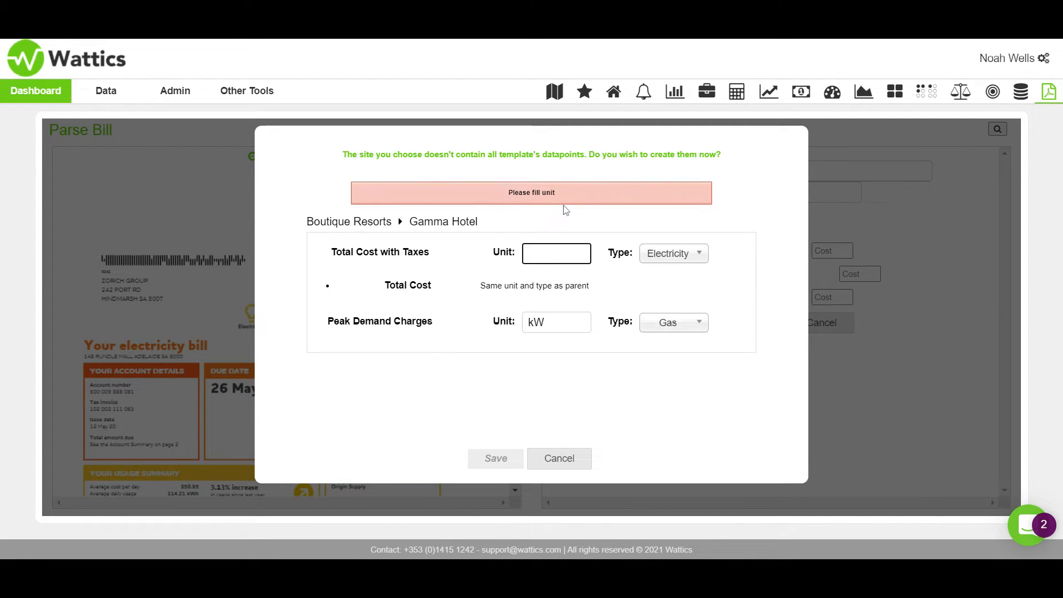
text($)
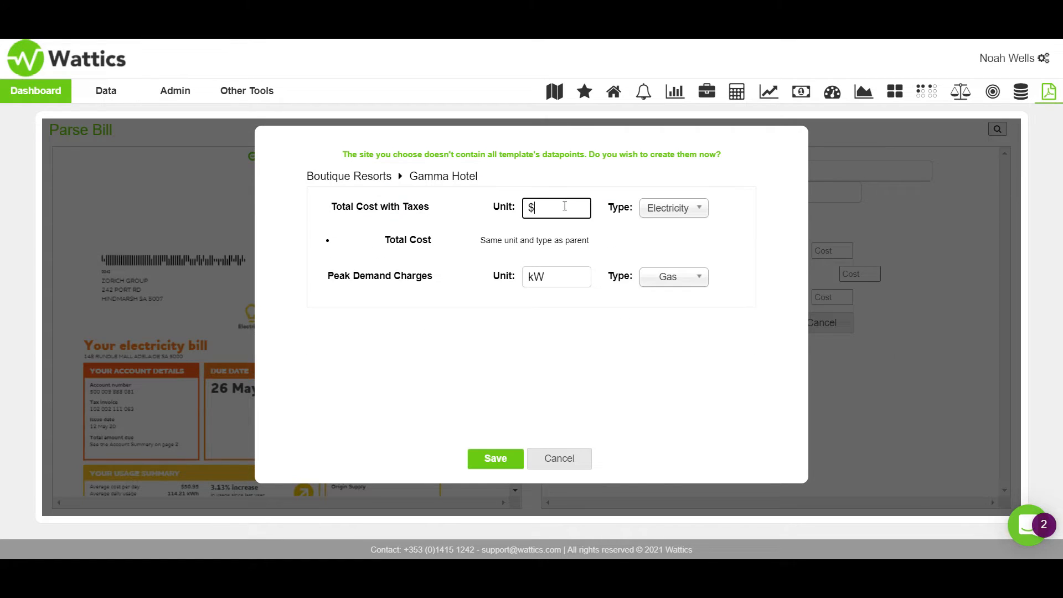
click(685, 209)
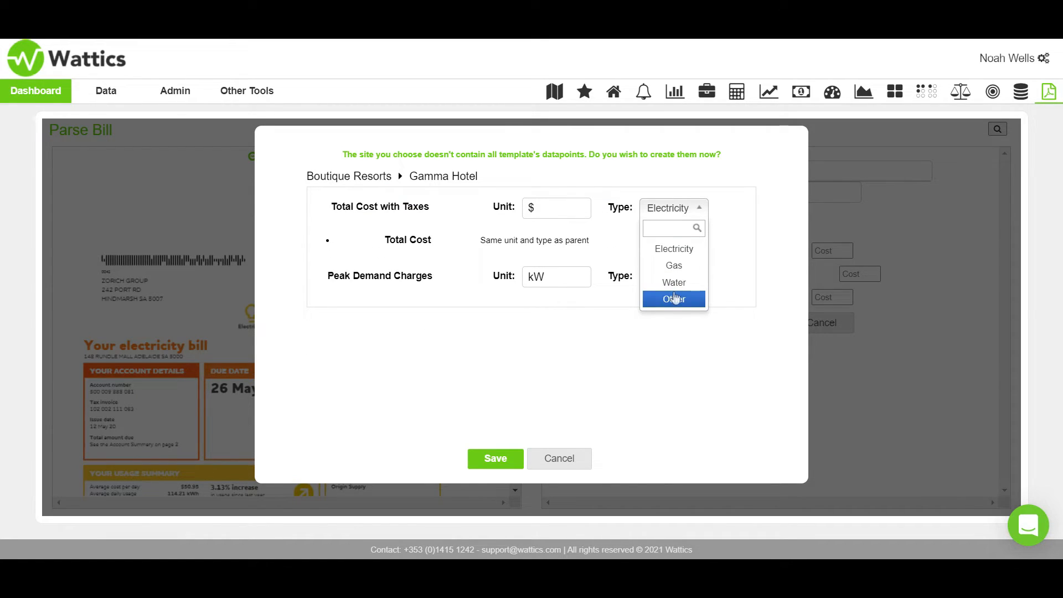
click(674, 299)
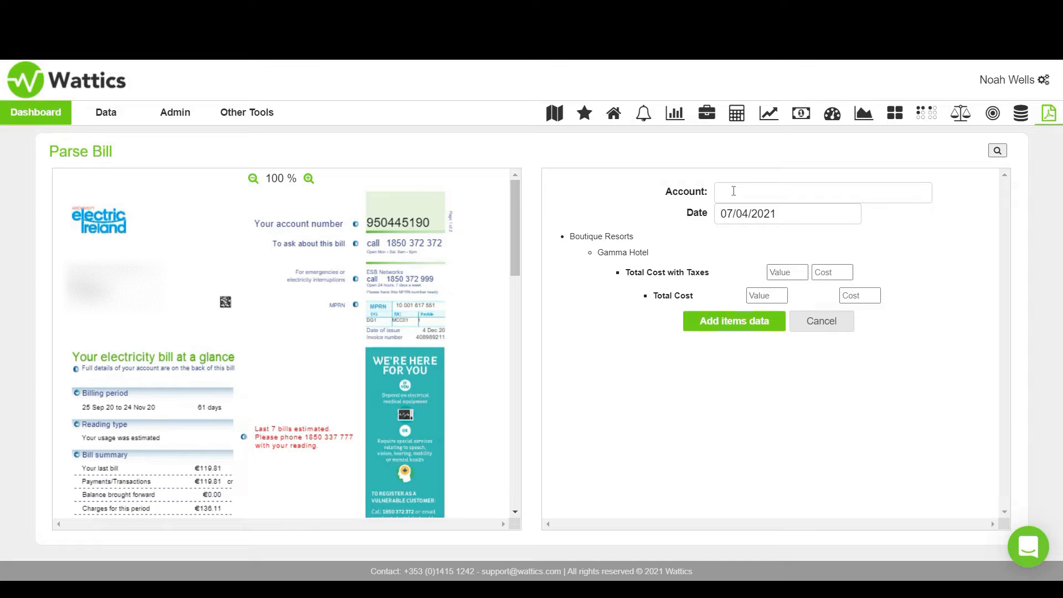
- Fill in the bill's account number and enter 1681.28 as both the value and the cost of Total Cost with Taxes
click(734, 191)
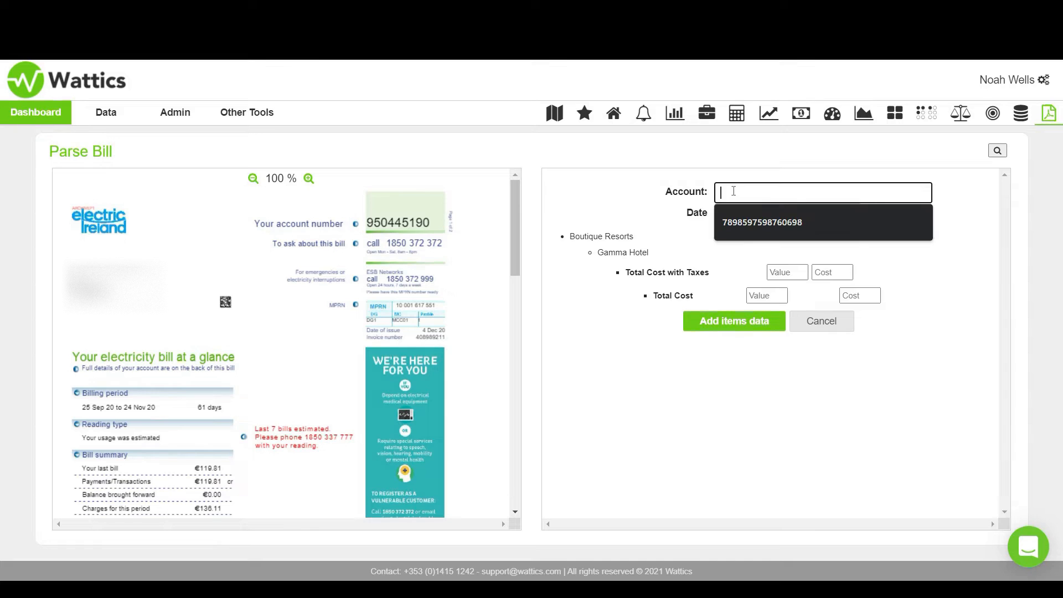
click(745, 220)
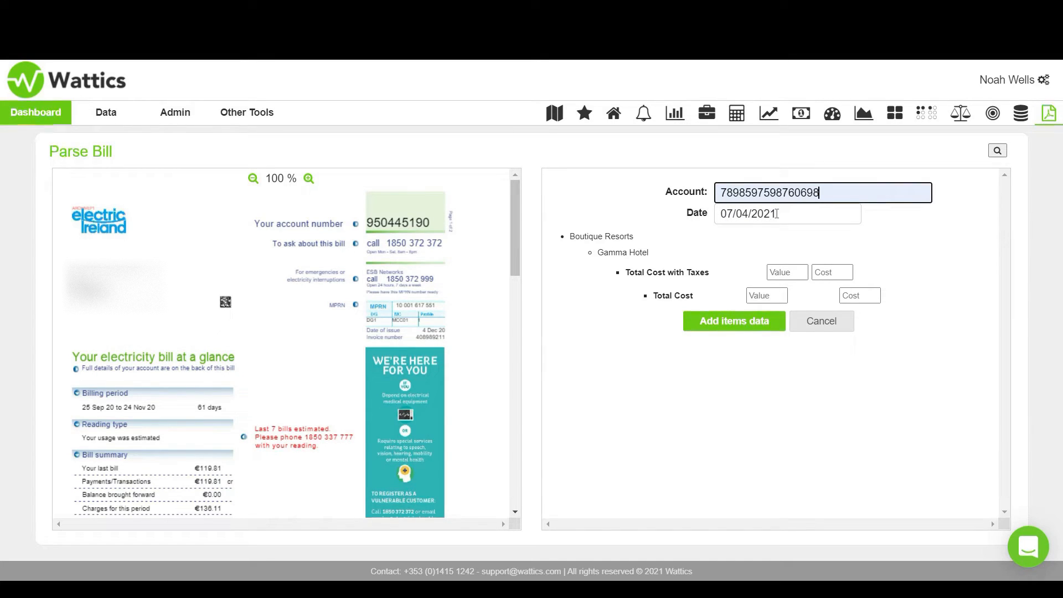
click(776, 214)
click(786, 271)
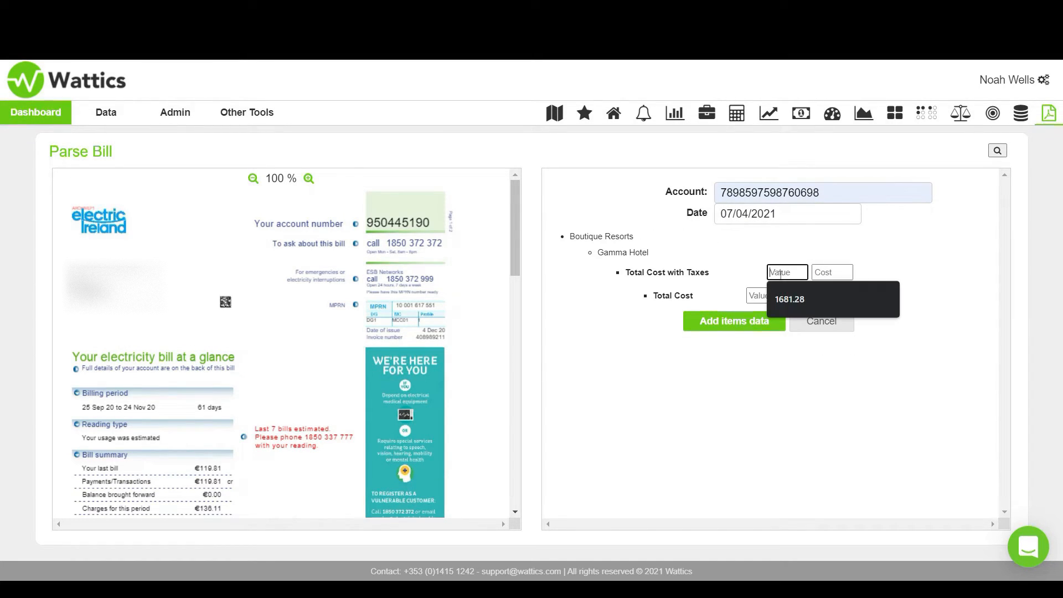
click(792, 299)
click(825, 273)
click(834, 299)
click(786, 295)
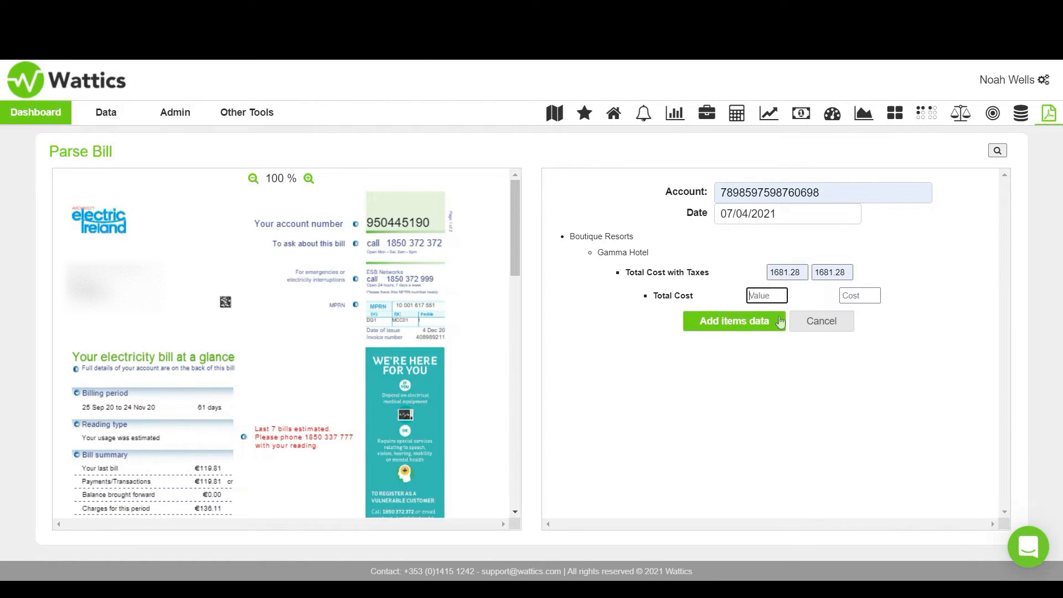
- Check the numbered pointers in the supplier template's legend, close it, and add the items data to the Gamma Hotel bill
click(996, 151)
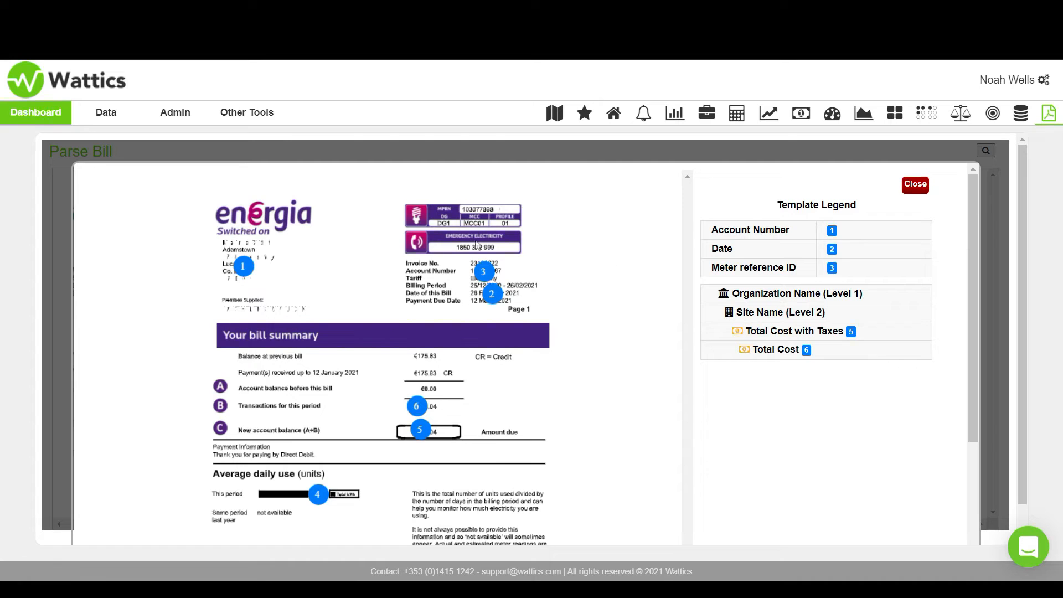
scroll(519, 295, down, 1)
scroll(518, 295, up, 1)
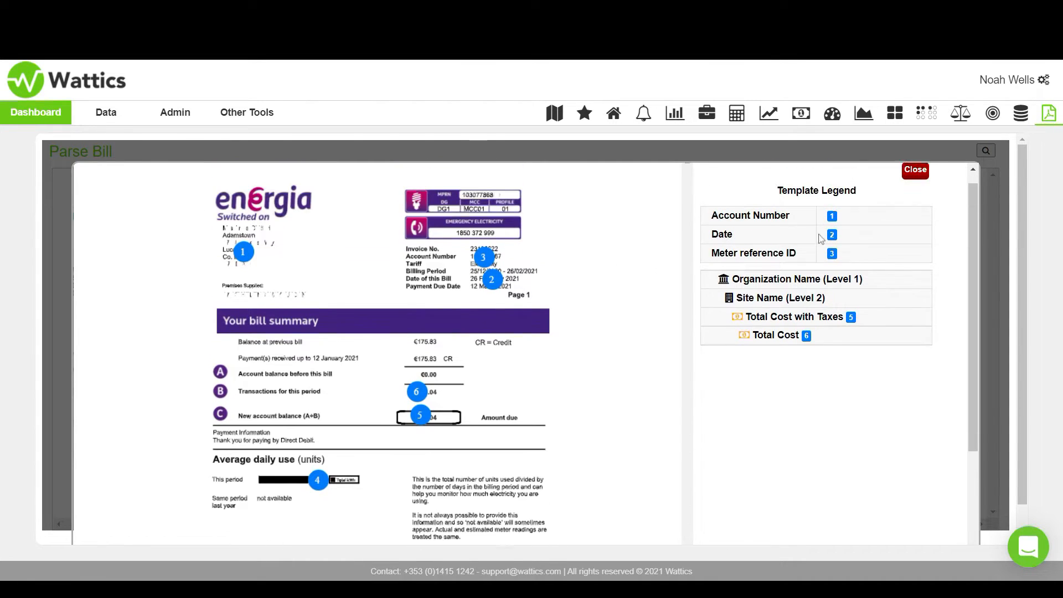
click(921, 187)
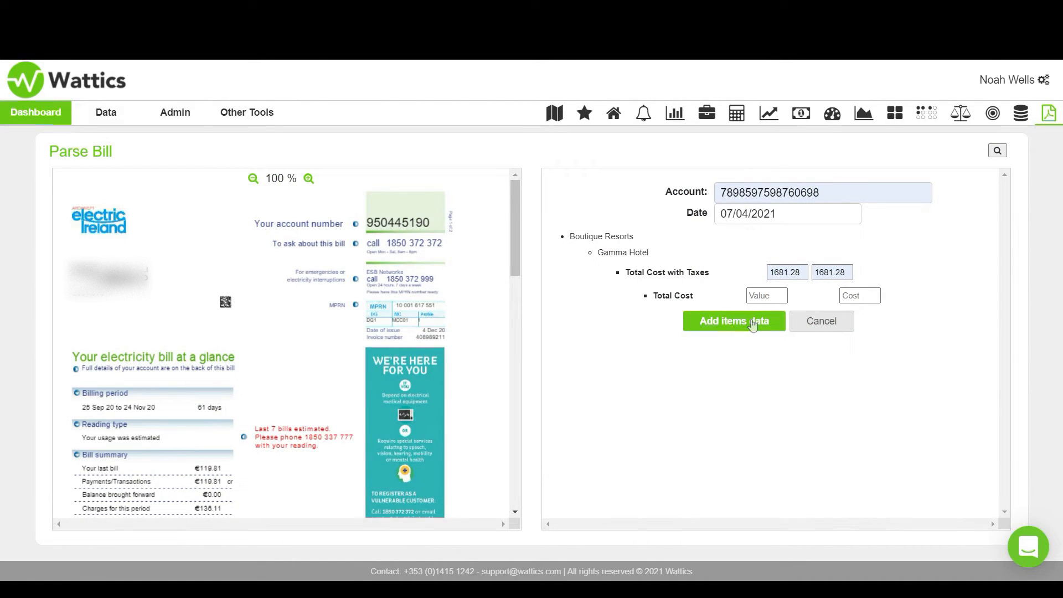
click(752, 325)
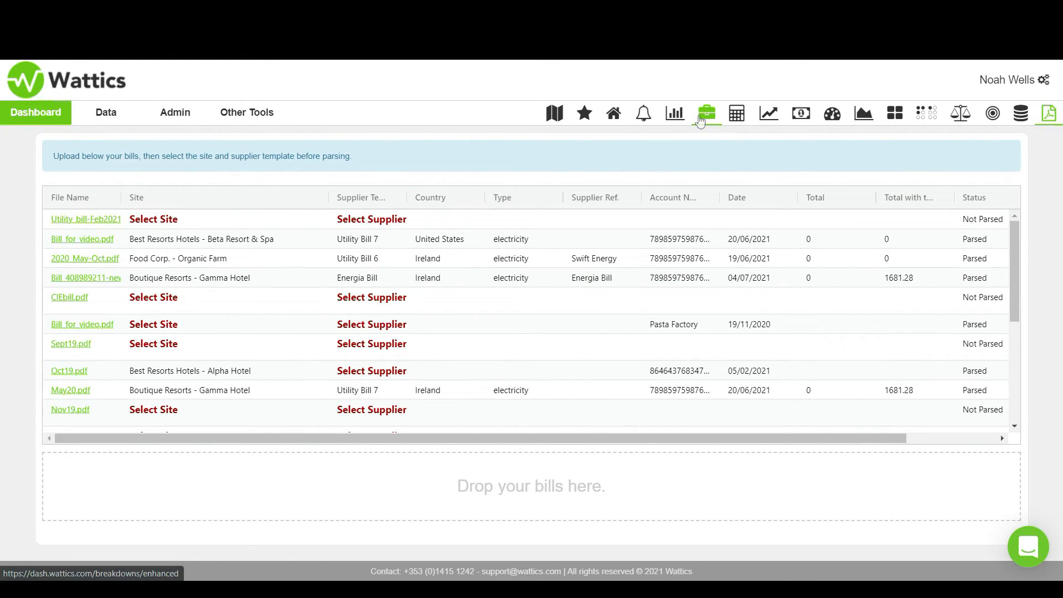
- Open the dashboard's Breakdown view and expand Boutique Resorts down to Gamma Hotel to look through its meters
click(701, 121)
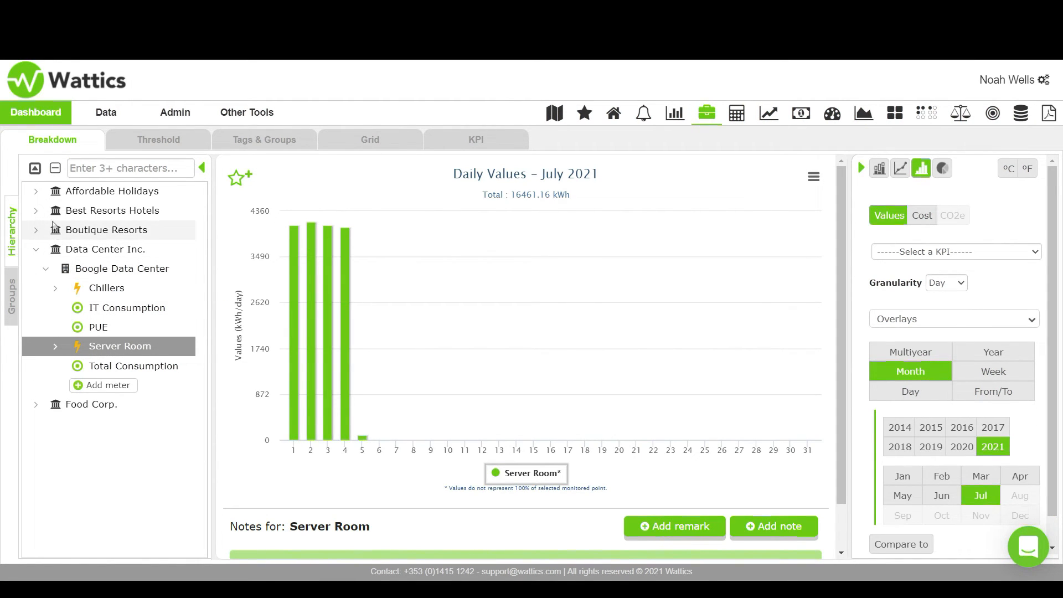
click(36, 211)
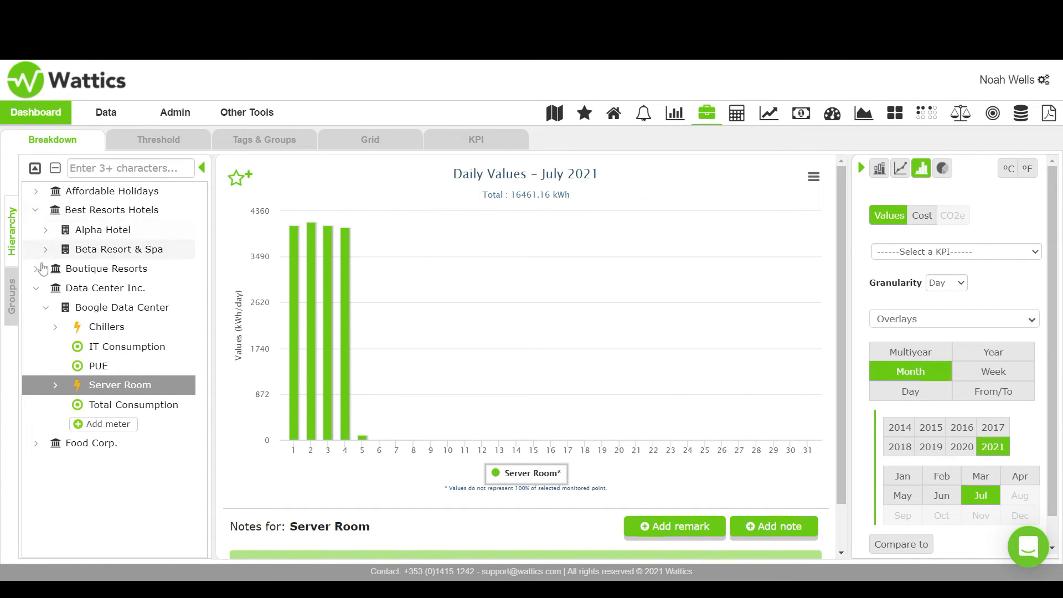
click(36, 269)
click(45, 287)
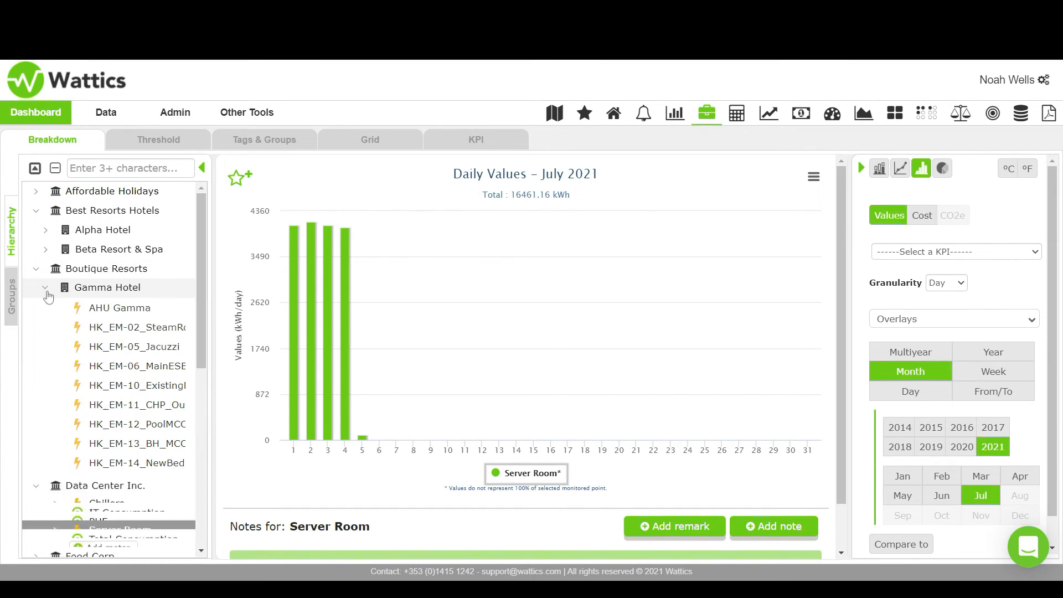
scroll(79, 315, down, 5)
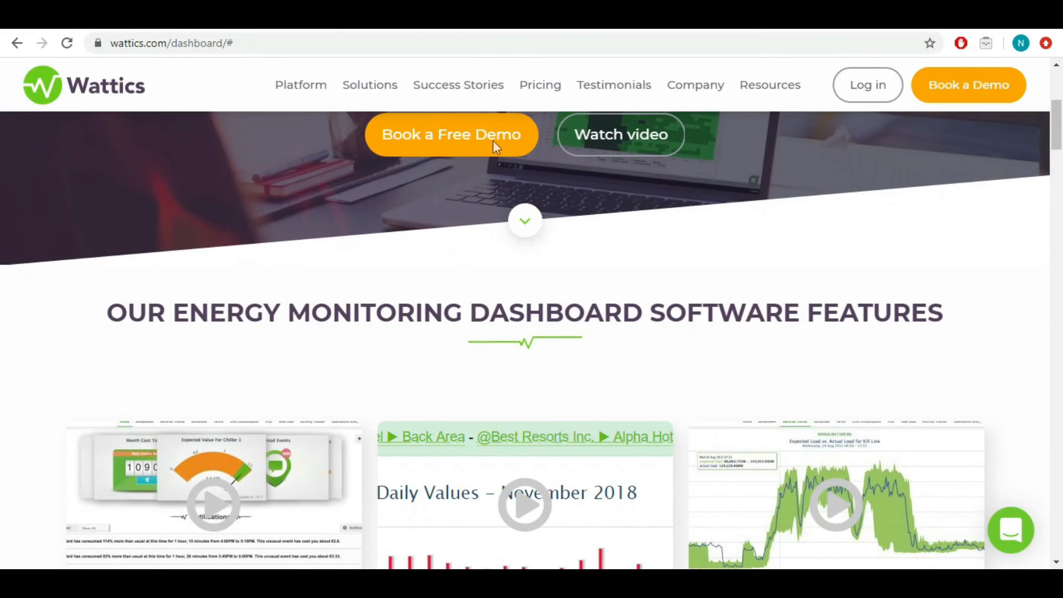
- Switch to the free demo request form on the Wattics website and fill in the requester's full name and e-mail address
click(492, 141)
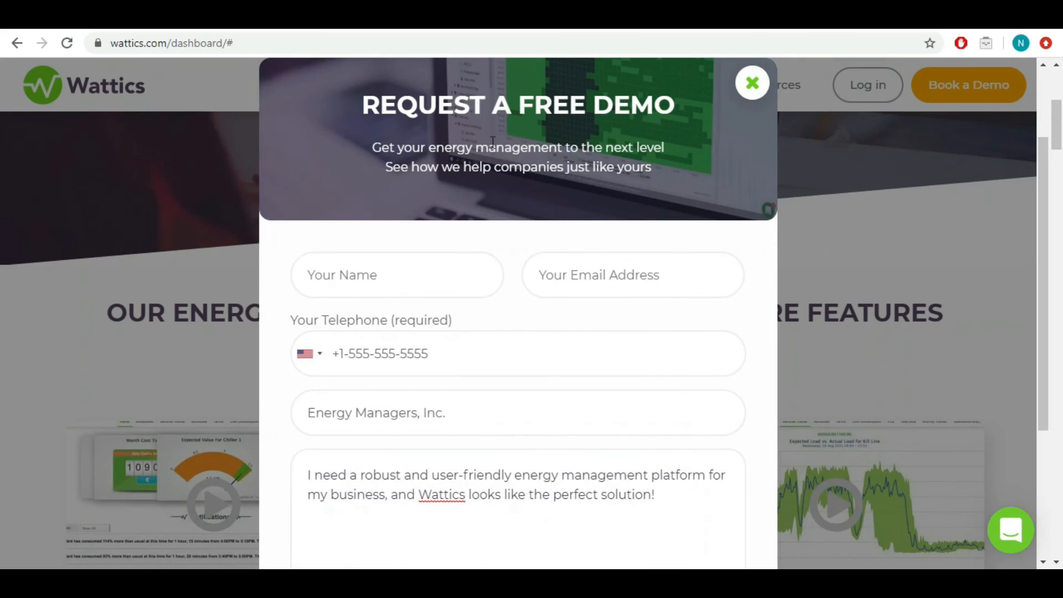
click(461, 290)
key(Tab)
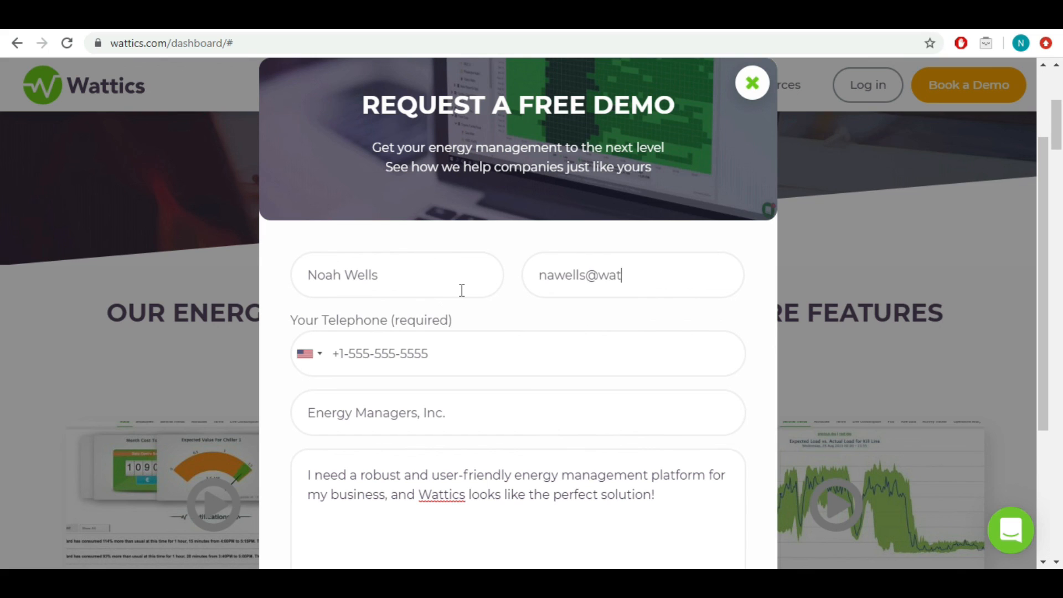
scroll(480, 308, down, 4)
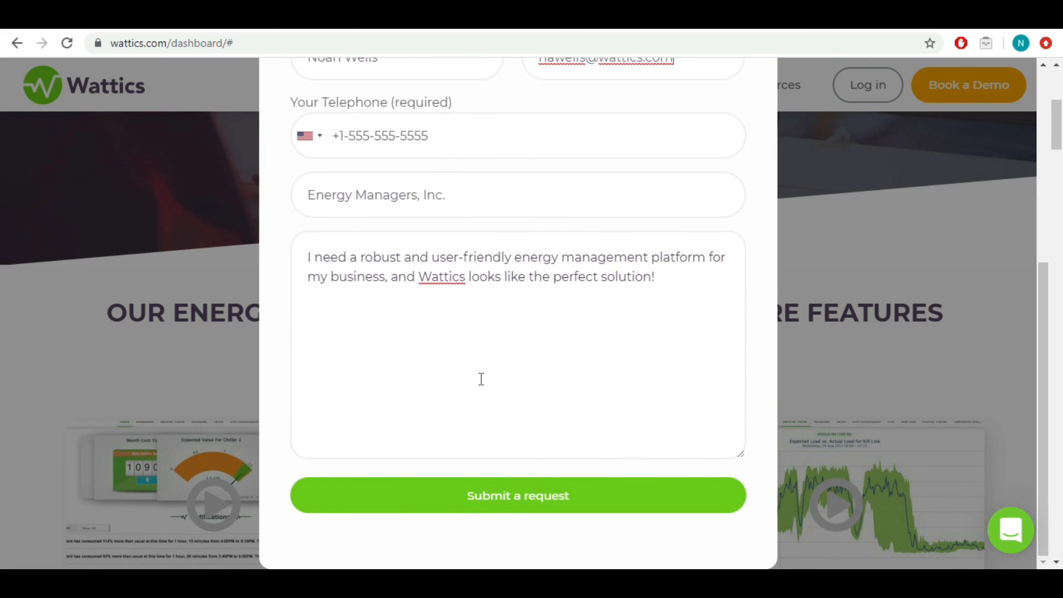